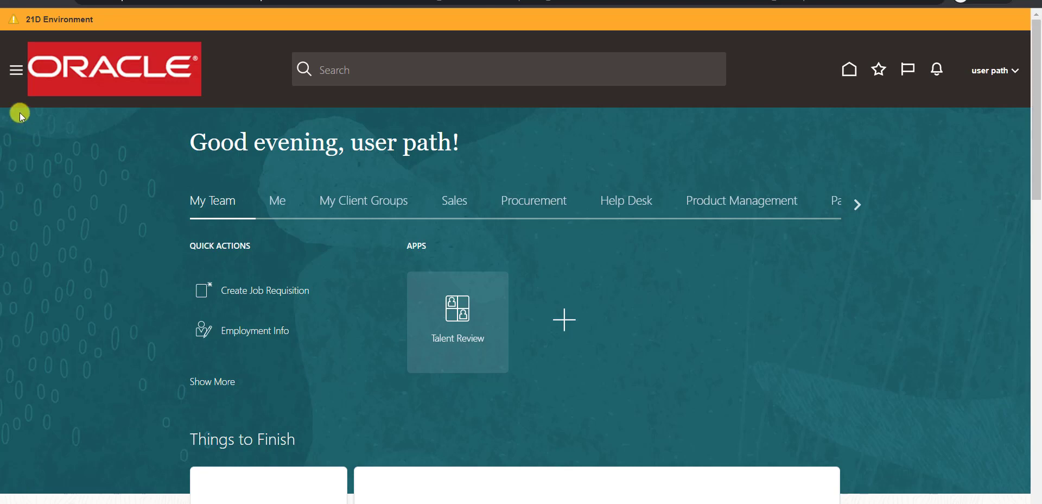
- Open the Reports and Analytics work area from the Tools group of the navigator
{"action": "left_click", "coordinate": [14, 76]}
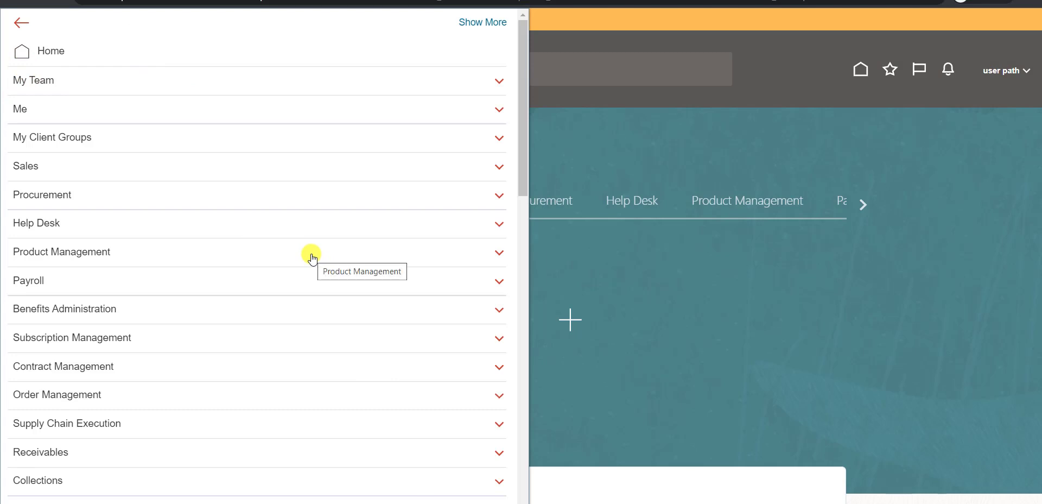
{"action": "scroll", "coordinate": [268, 324], "scroll_direction": "down", "scroll_amount": 6}
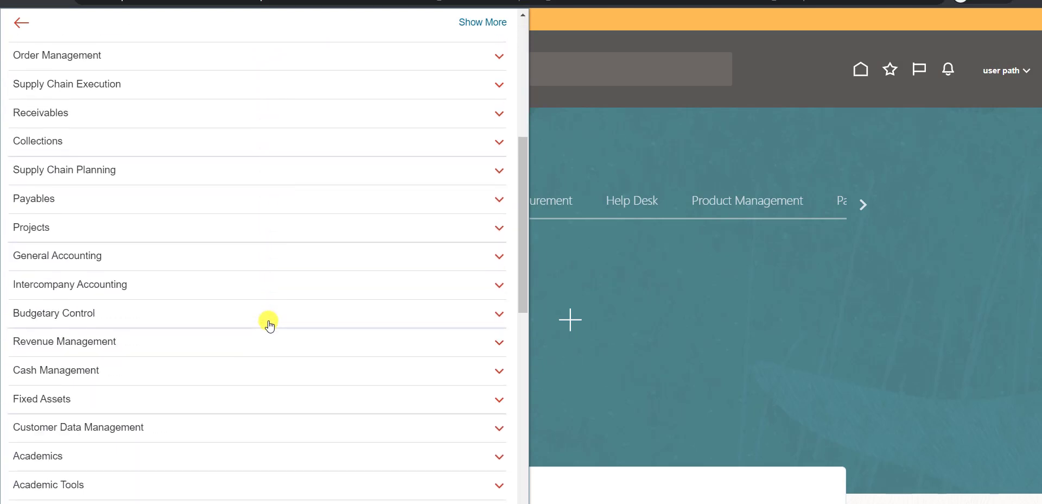
{"action": "scroll", "coordinate": [268, 323], "scroll_direction": "down", "scroll_amount": 5}
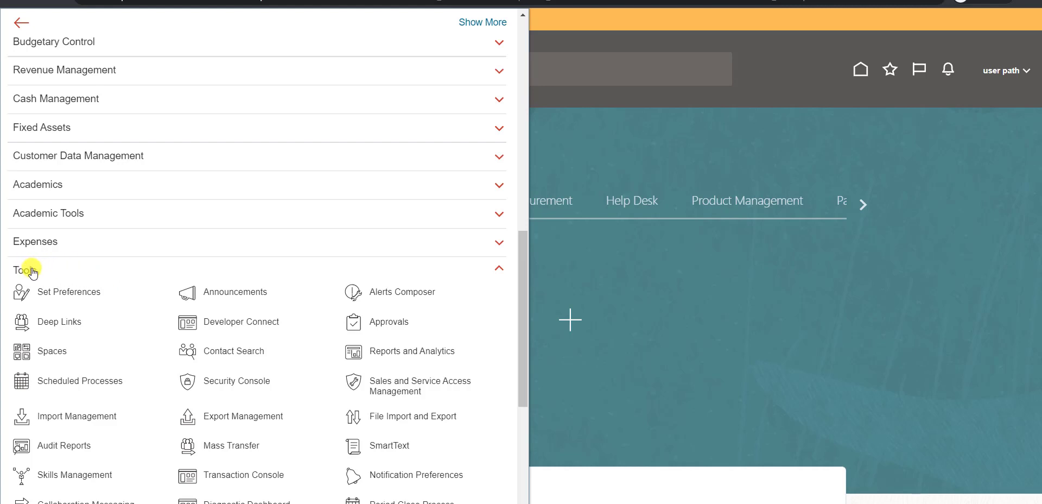
{"action": "left_click", "coordinate": [434, 355]}
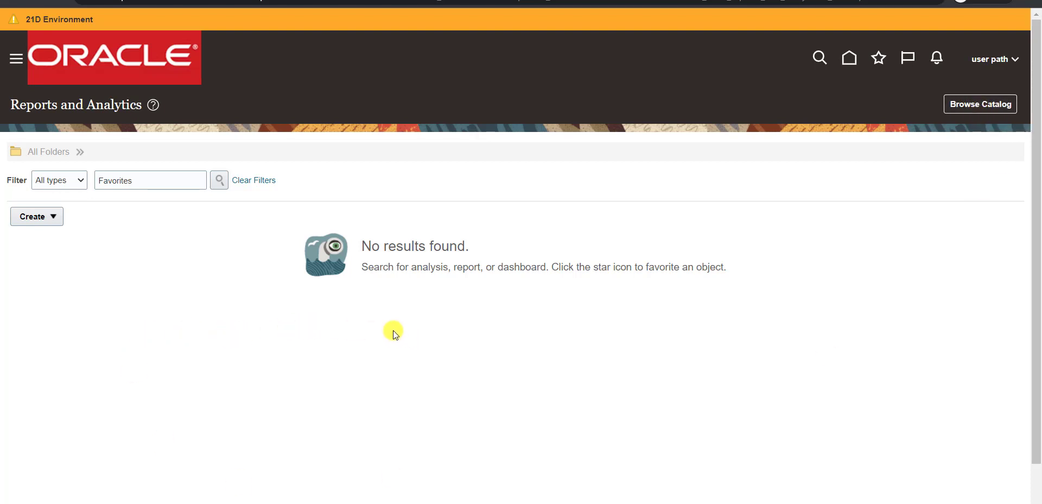
- Start a new analysis based on the Supplier - Supplier Real Time subject area
{"action": "left_click", "coordinate": [50, 221]}
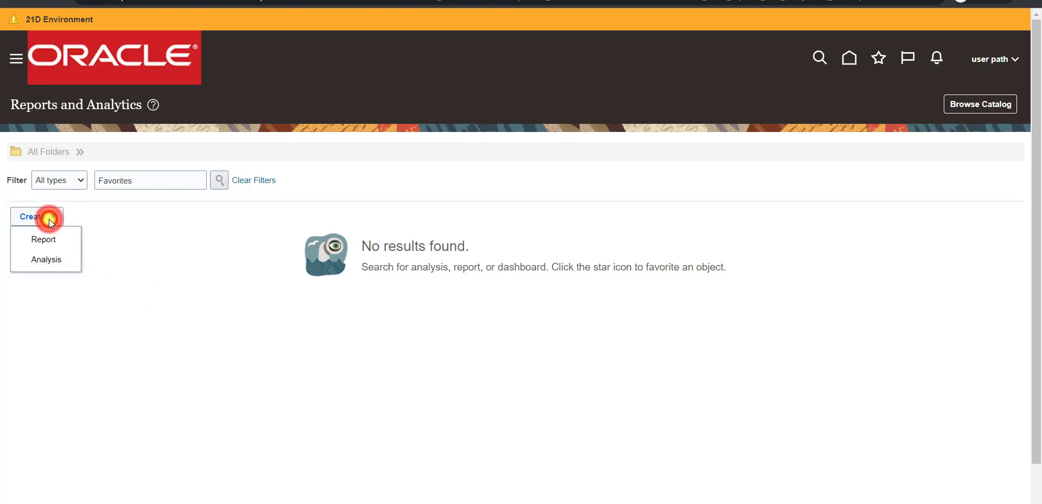
{"action": "left_click", "coordinate": [48, 260]}
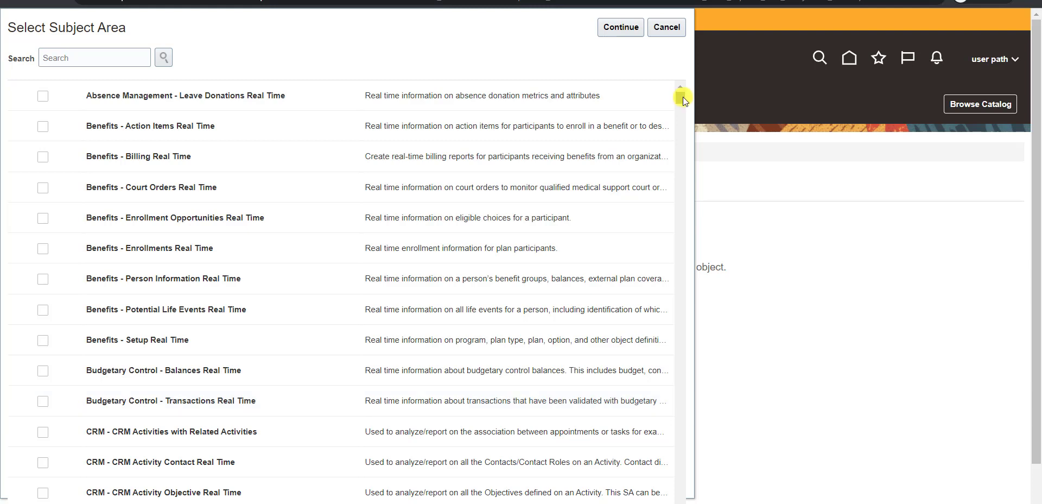
{"action": "left_click_drag", "start_coordinate": [682, 98], "coordinate": [678, 289]}
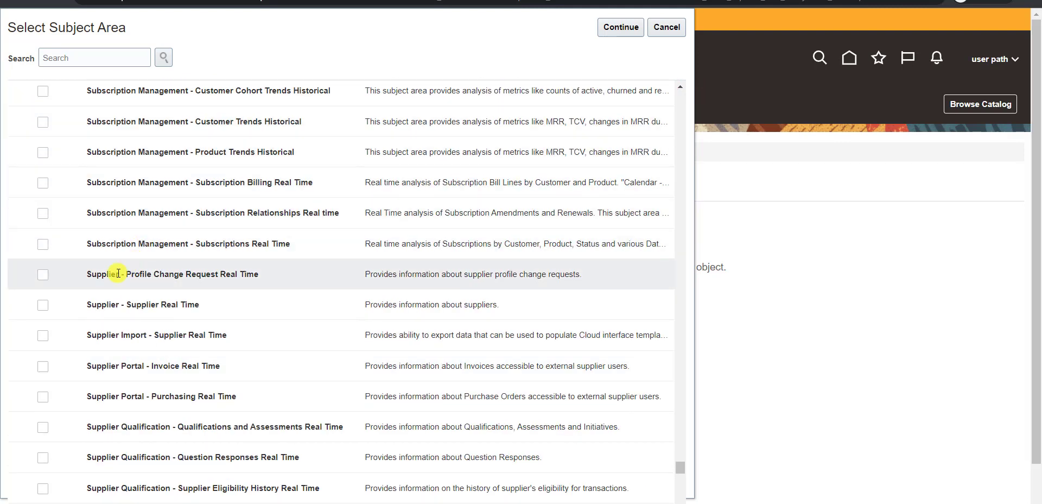
{"action": "left_click", "coordinate": [43, 306]}
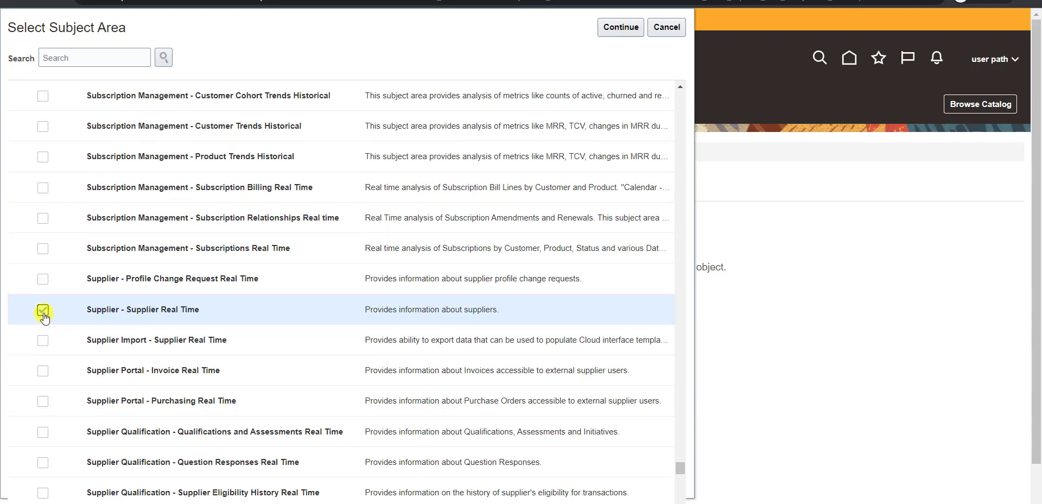
{"action": "left_click", "coordinate": [619, 28]}
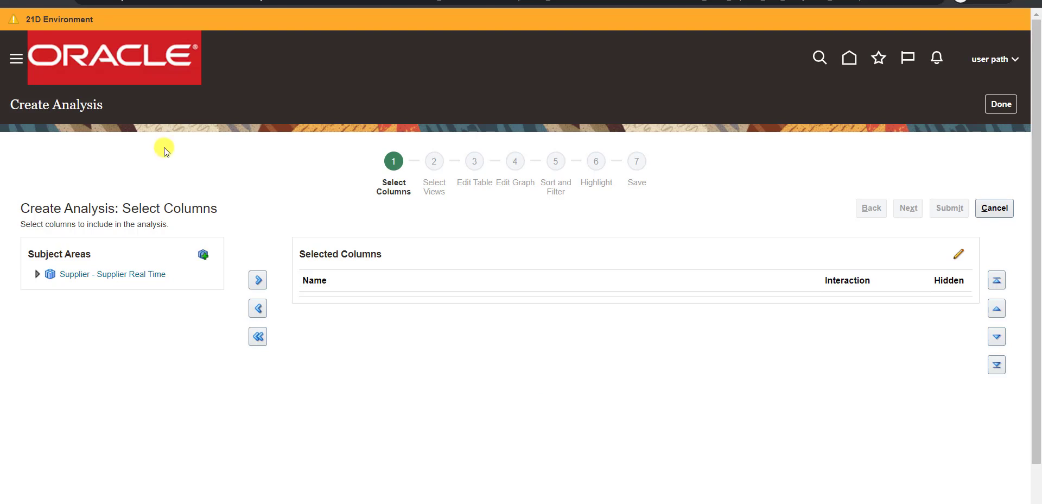
- Switch to the Transactional Business Intelligence catalog, view the subject areas offered for a new analysis, and return to the Create Analysis wizard
{"action": "left_click", "coordinate": [154, 6]}
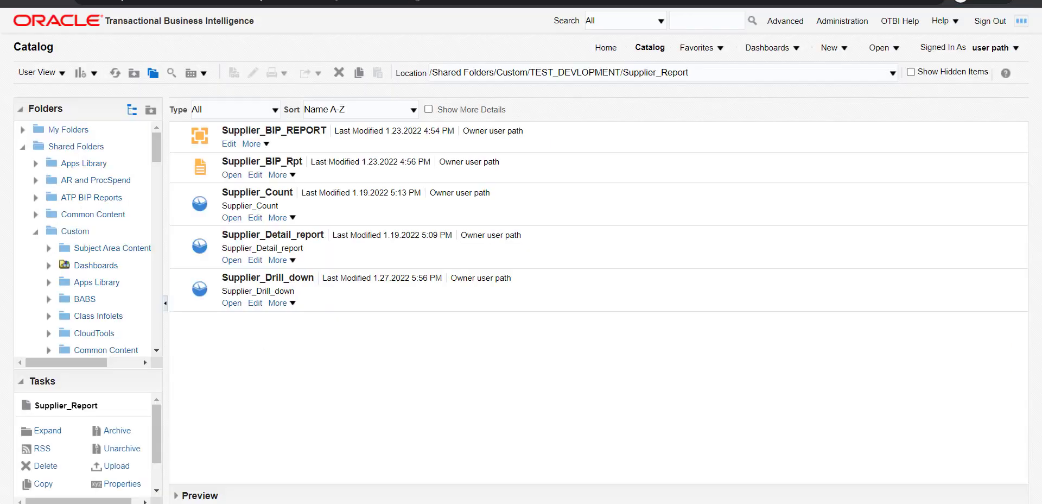
{"action": "left_click", "coordinate": [843, 50]}
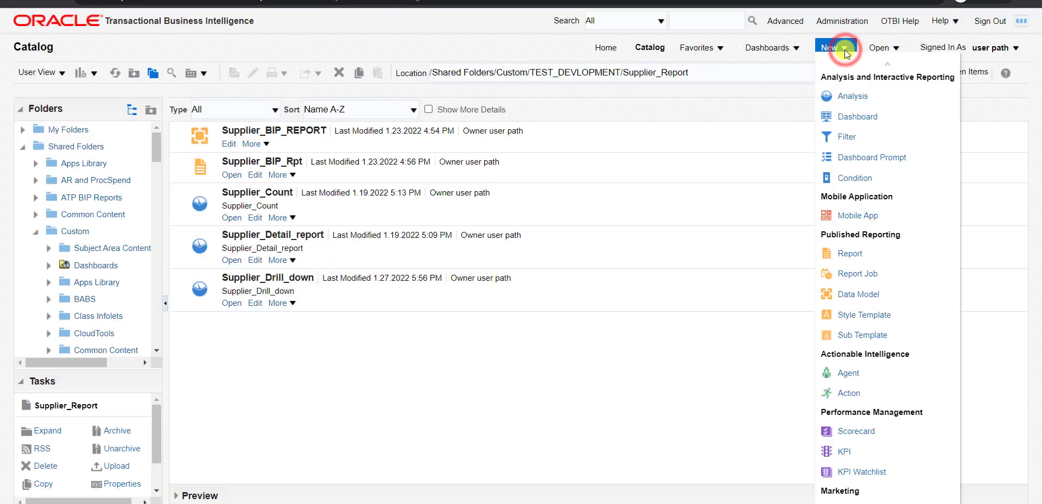
{"action": "left_click", "coordinate": [853, 97]}
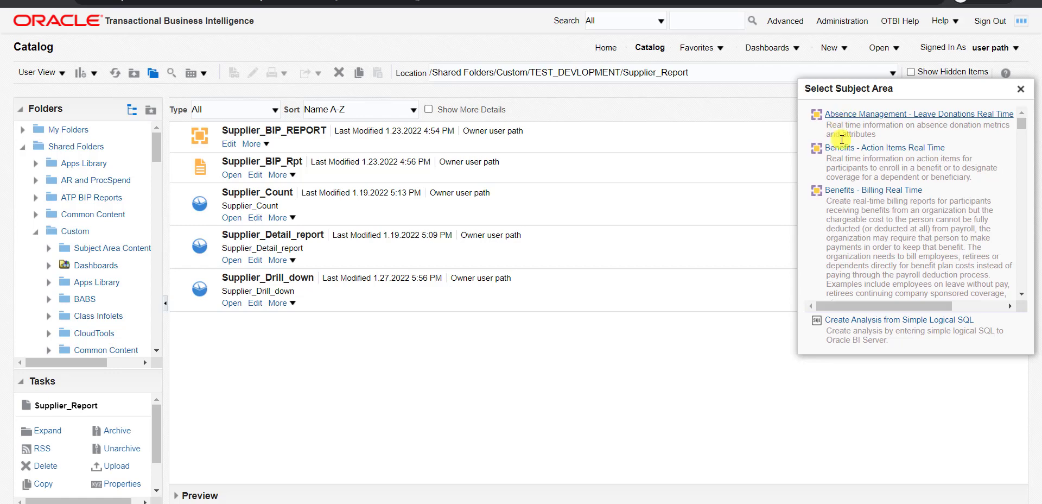
{"action": "left_click", "coordinate": [856, 190]}
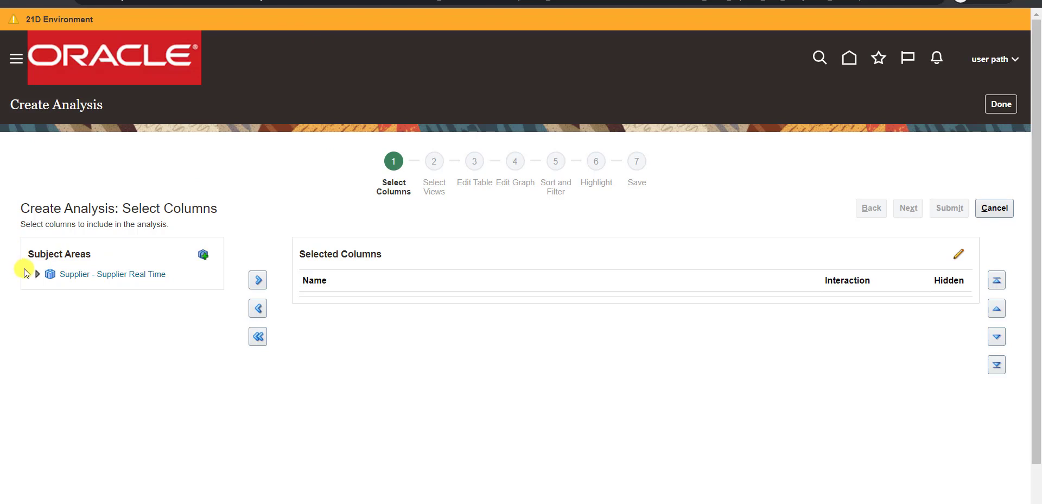
- Expand the Supplier - Supplier Real Time subject area down to the Supplier Profile folder under Suppliers
{"action": "left_click", "coordinate": [36, 275]}
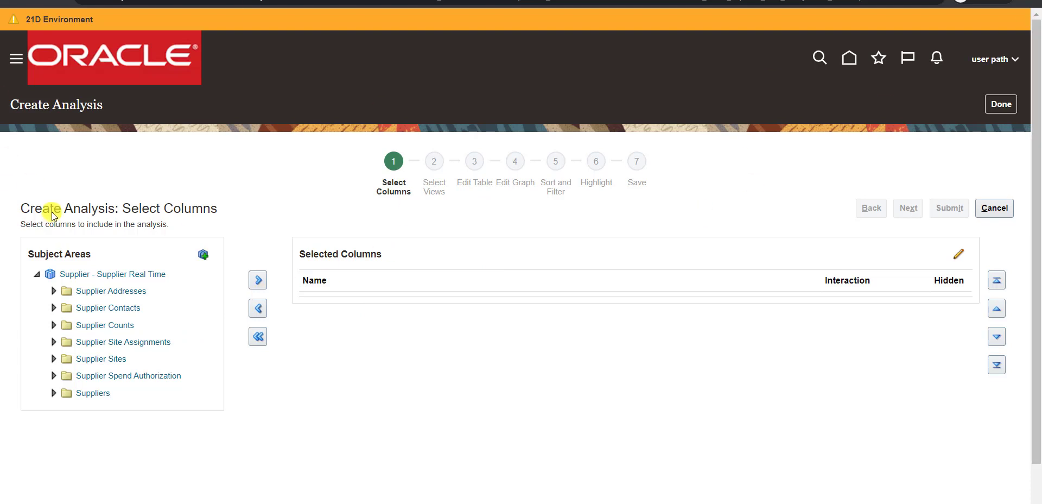
{"action": "left_click", "coordinate": [54, 395]}
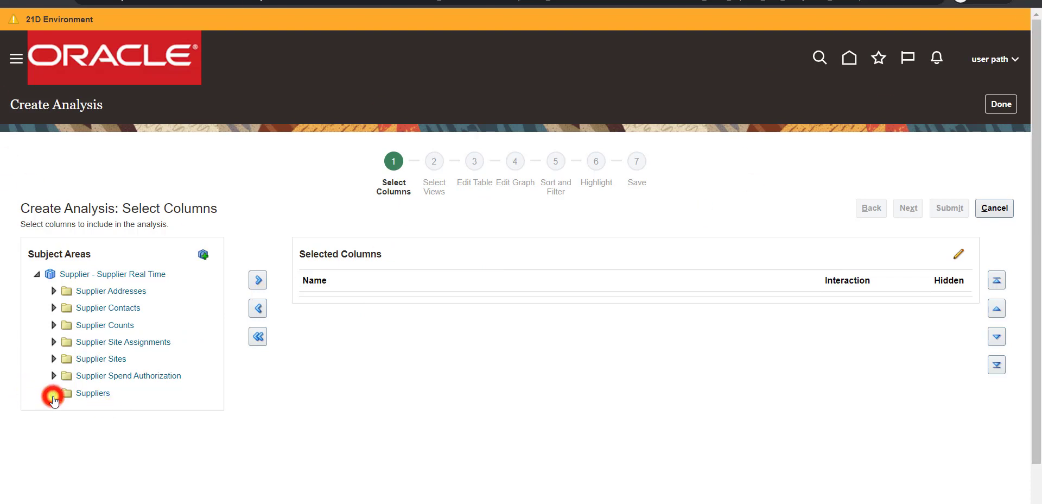
{"action": "scroll", "coordinate": [150, 355], "scroll_direction": "down", "scroll_amount": 1}
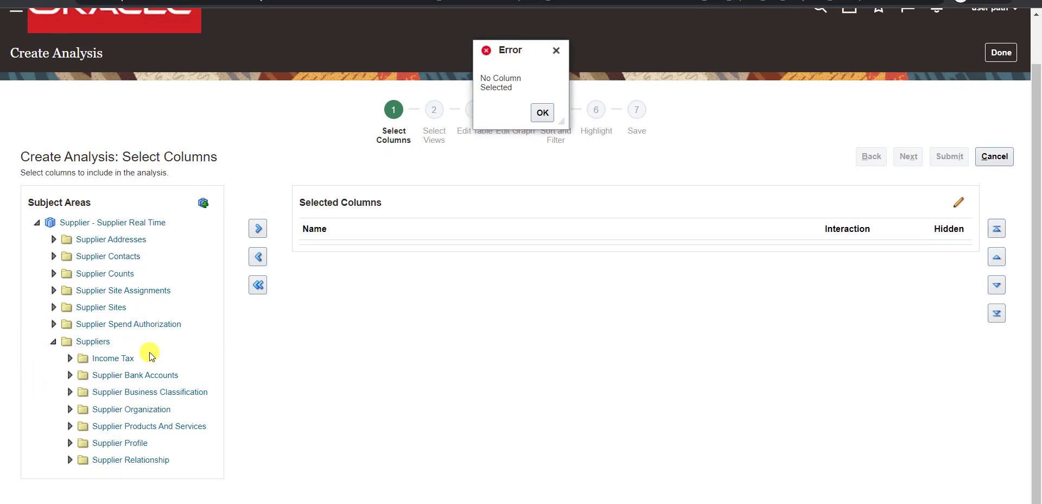
{"action": "left_click", "coordinate": [69, 442]}
- Add the Supplier Number, Supplier Name and Supplier Type columns from the Supplier Profile folder to the analysis
{"action": "scroll", "coordinate": [70, 450], "scroll_direction": "down", "scroll_amount": 1}
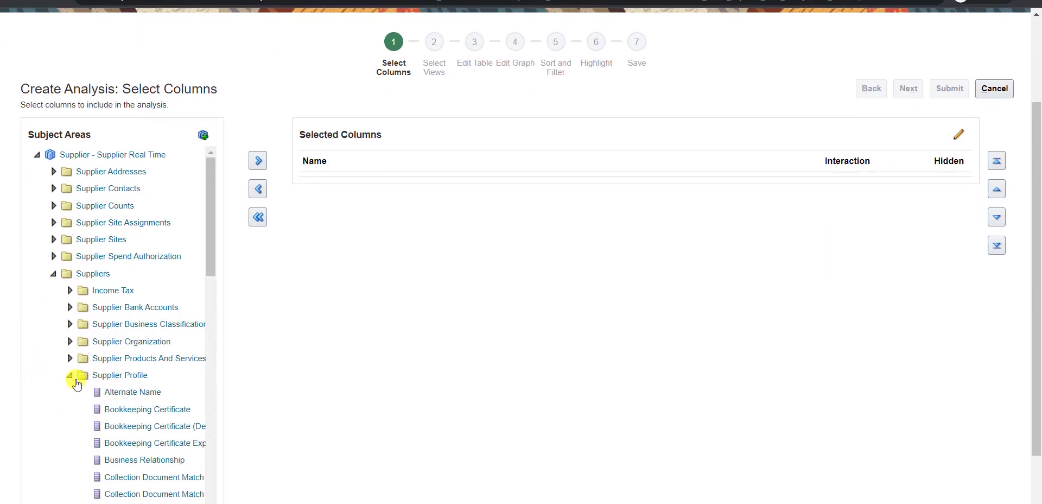
{"action": "scroll", "coordinate": [133, 375], "scroll_direction": "down", "scroll_amount": 1}
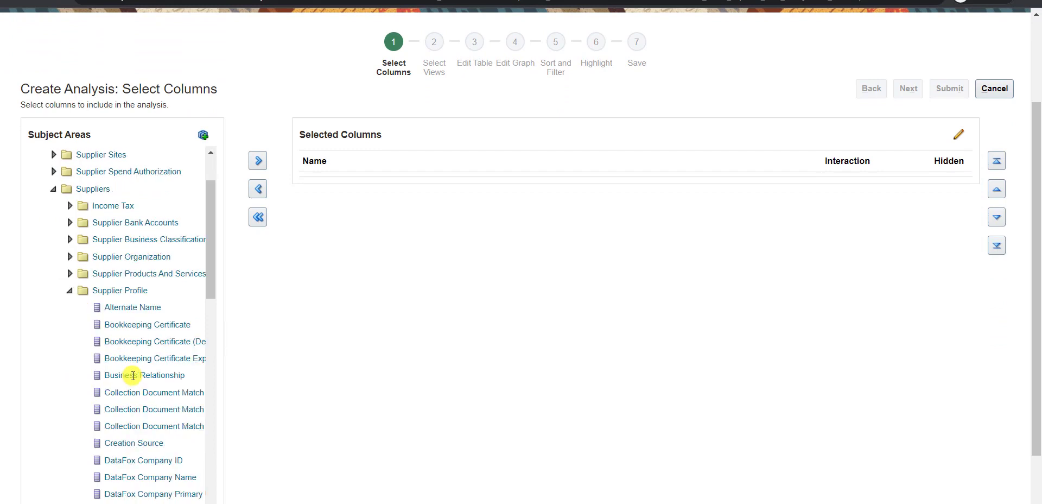
{"action": "scroll", "coordinate": [133, 375], "scroll_direction": "down", "scroll_amount": 1}
{"action": "scroll", "coordinate": [135, 365], "scroll_direction": "down", "scroll_amount": 1}
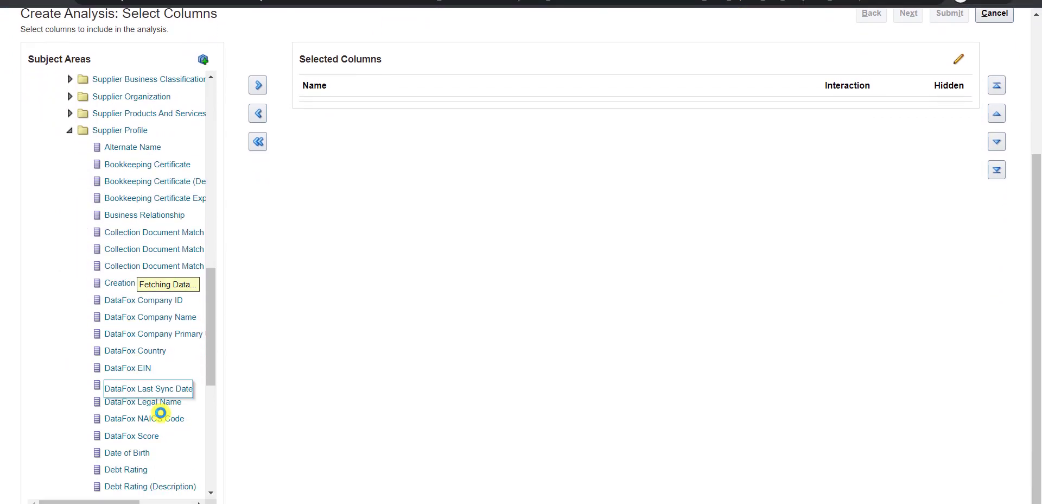
{"action": "scroll", "coordinate": [161, 412], "scroll_direction": "down", "scroll_amount": 5}
{"action": "left_click_drag", "start_coordinate": [207, 359], "coordinate": [209, 468]}
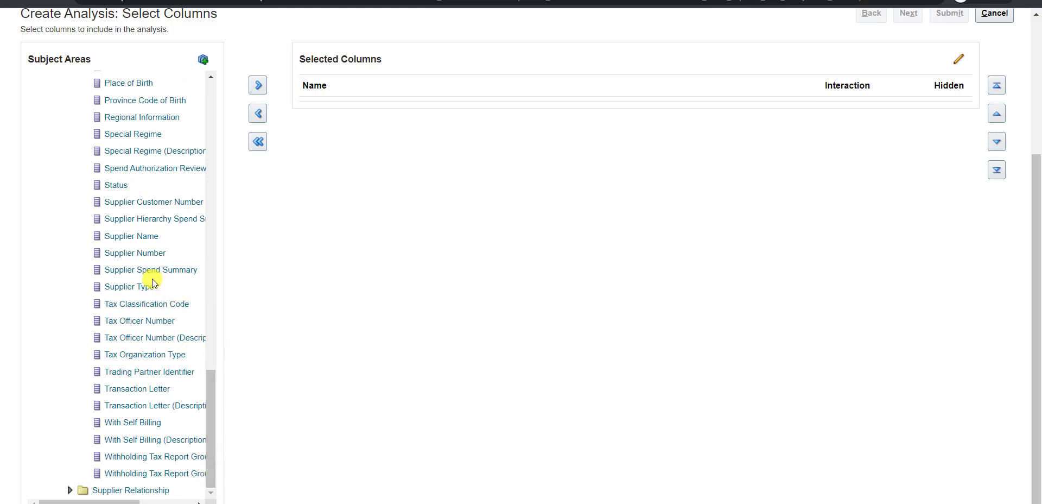
{"action": "left_click", "coordinate": [138, 254]}
{"action": "double_click", "coordinate": [139, 254]}
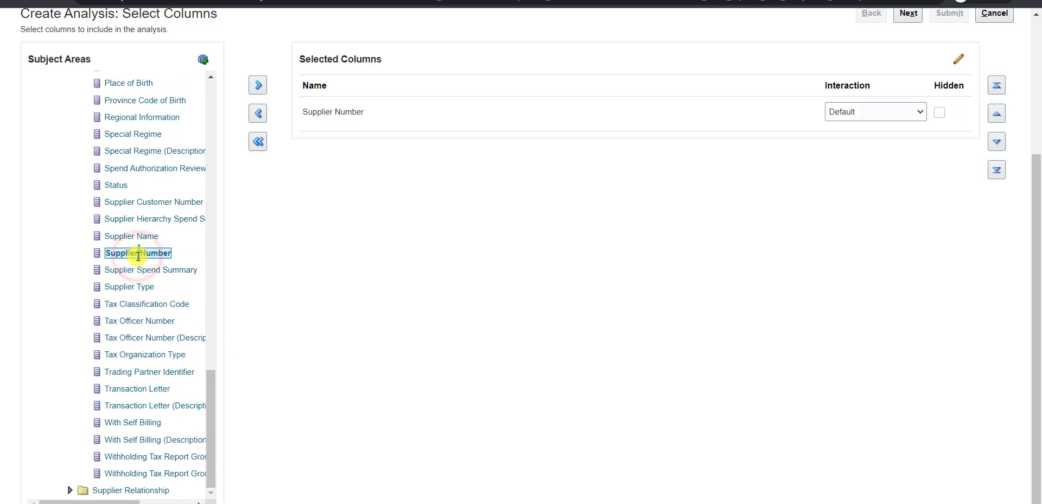
{"action": "left_click", "coordinate": [118, 236]}
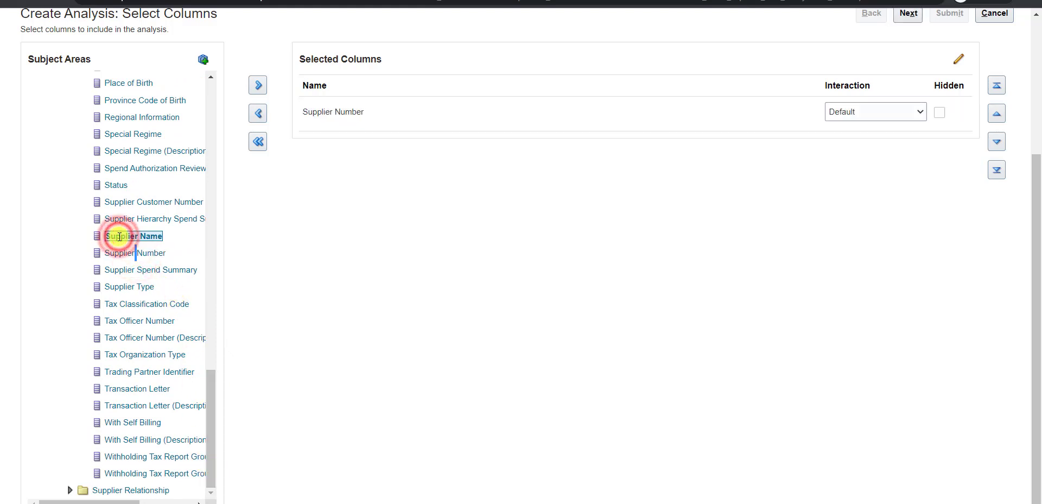
{"action": "left_click", "coordinate": [139, 287]}
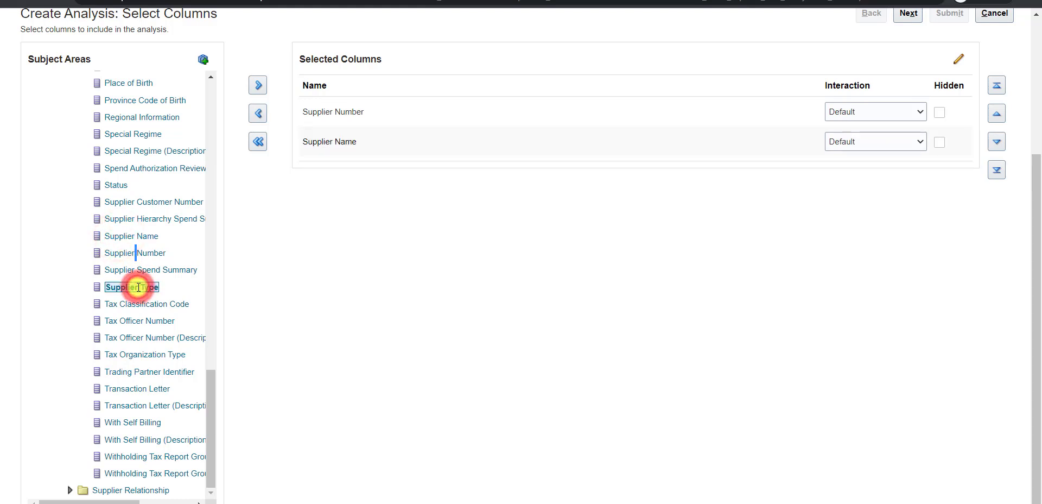
{"action": "double_click", "coordinate": [138, 287]}
- Add the Number of Suppliers measure from the Supplier Counts folder to the selected columns
{"action": "left_click_drag", "start_coordinate": [210, 403], "coordinate": [209, 81]}
{"action": "scroll", "coordinate": [56, 328], "scroll_direction": "up", "scroll_amount": 4}
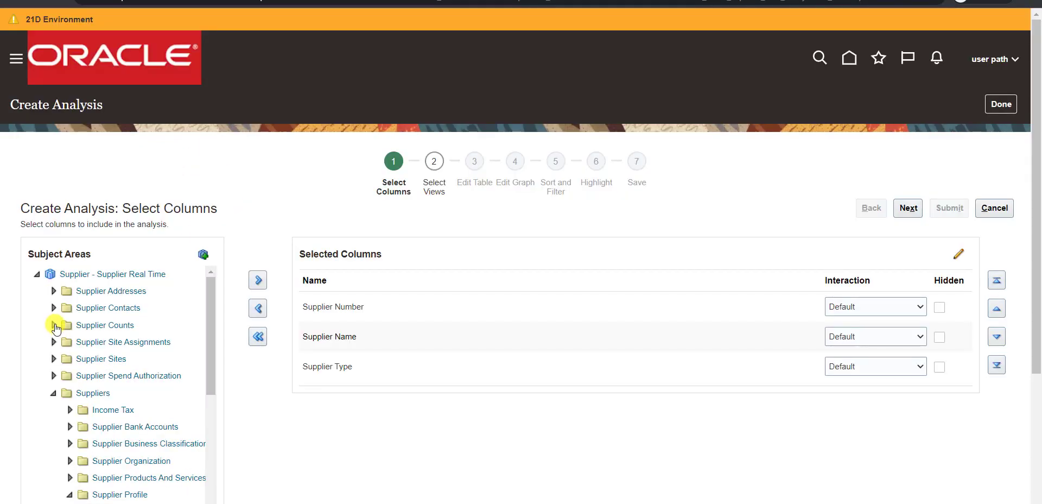
{"action": "left_click", "coordinate": [54, 325]}
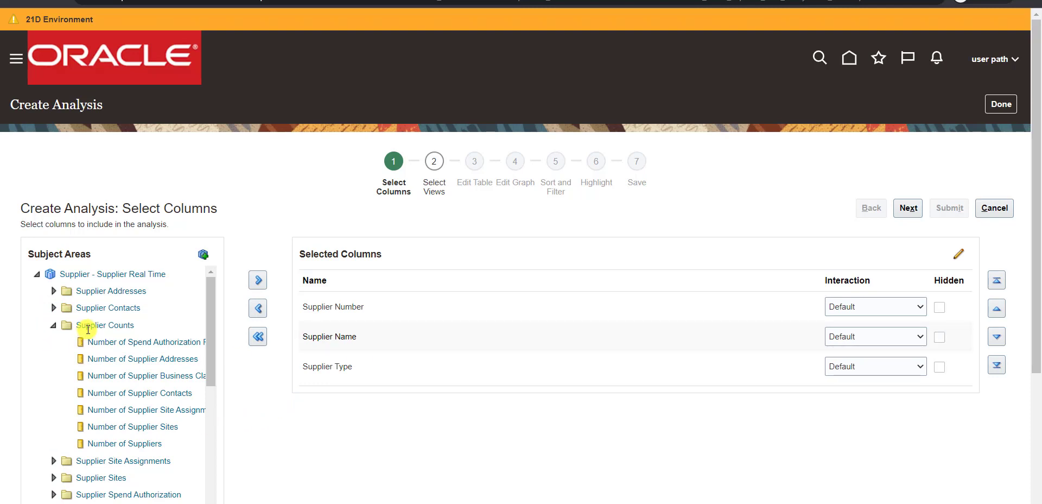
{"action": "double_click", "coordinate": [95, 443]}
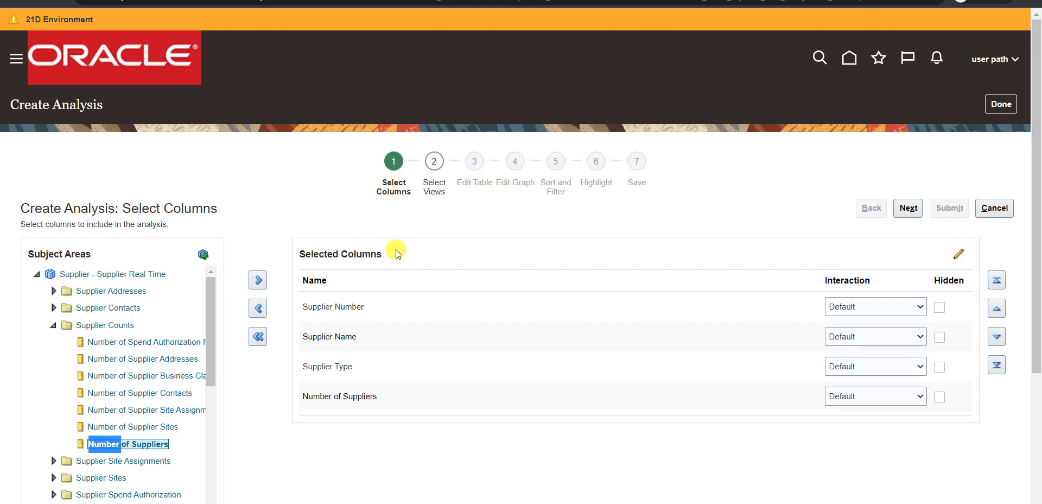
- View the list of additional subject areas that can be added to the analysis, and close it without adding any
{"action": "left_click", "coordinate": [204, 255]}
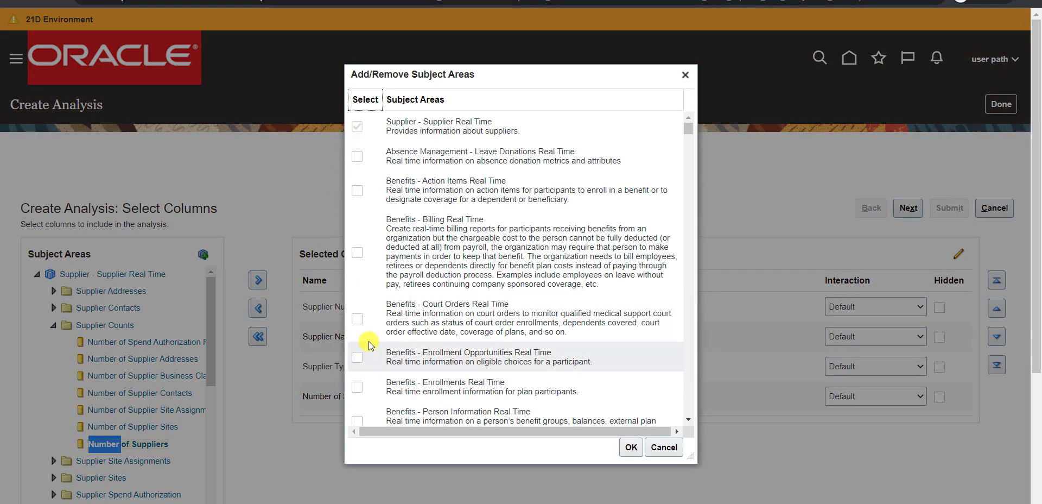
{"action": "left_click", "coordinate": [683, 76]}
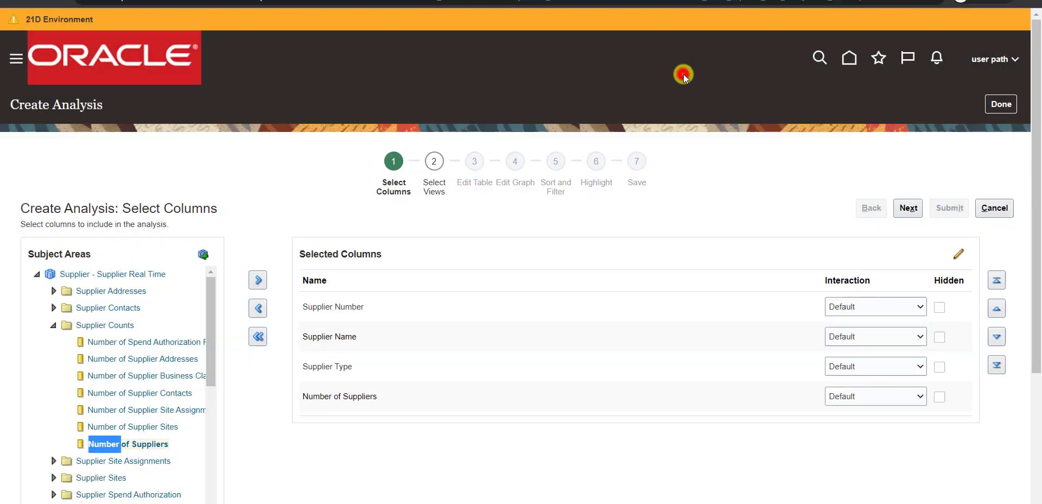
{"action": "triple_click", "coordinate": [682, 73]}
{"action": "left_click", "coordinate": [682, 73]}
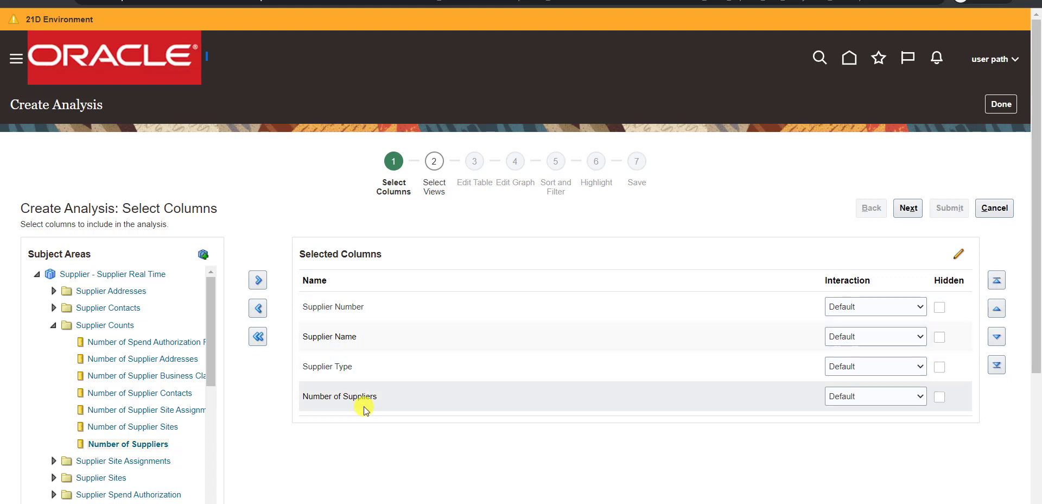
- Proceed to the Select Views stage and title the analysis "Supplier OTBI Report"
{"action": "left_click", "coordinate": [903, 213]}
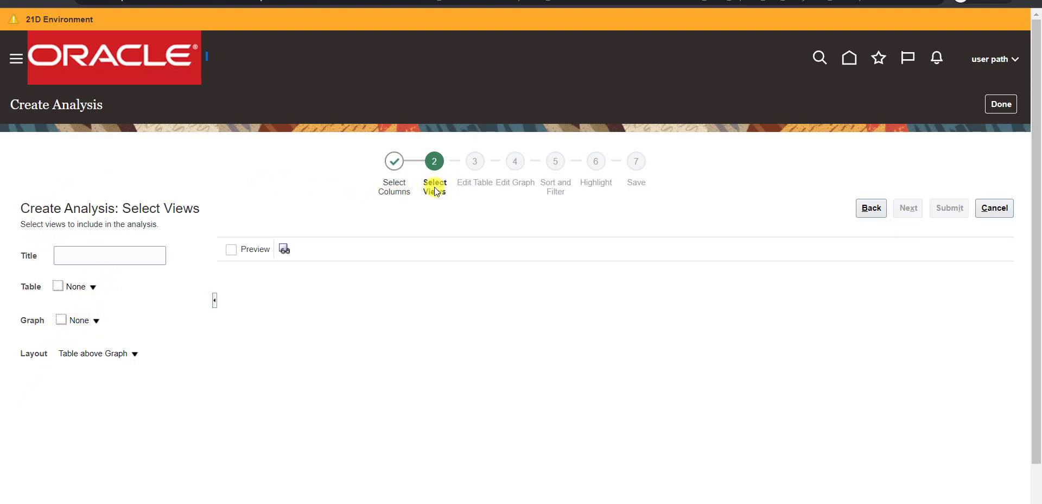
{"action": "key", "text": "Tab"}
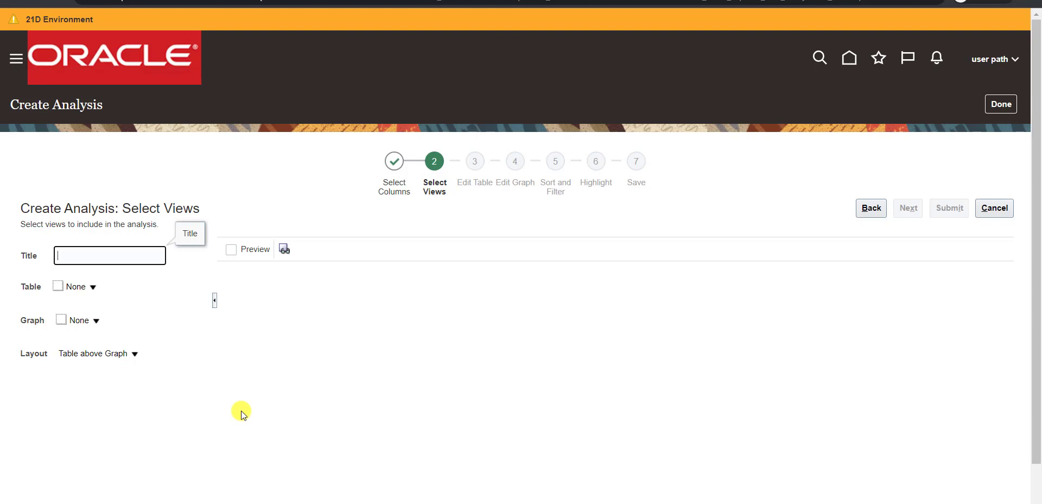
{"action": "type", "text": "Supplier OTBI Report"}
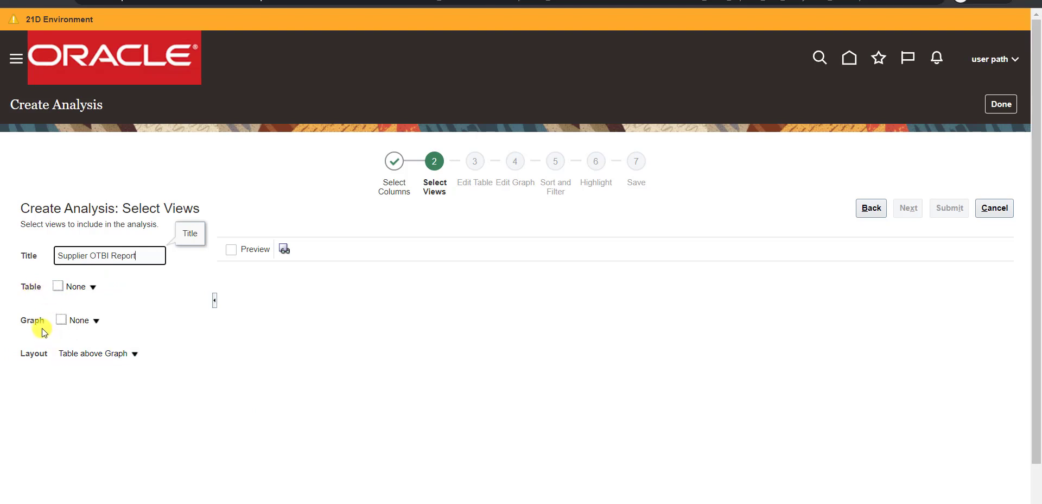
- Set the analysis table view to Table (recommended) and the graph view to Pie
{"action": "left_click", "coordinate": [95, 286]}
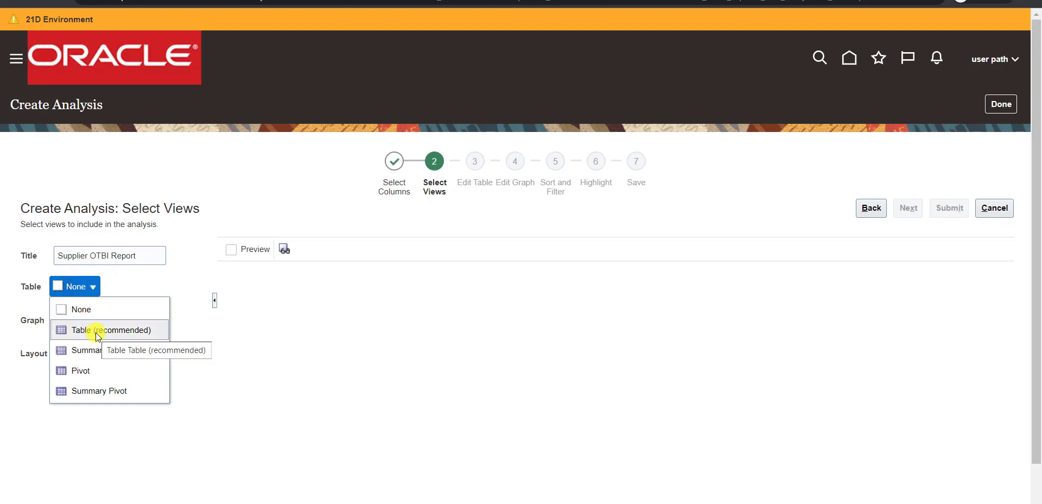
{"action": "left_click", "coordinate": [133, 329]}
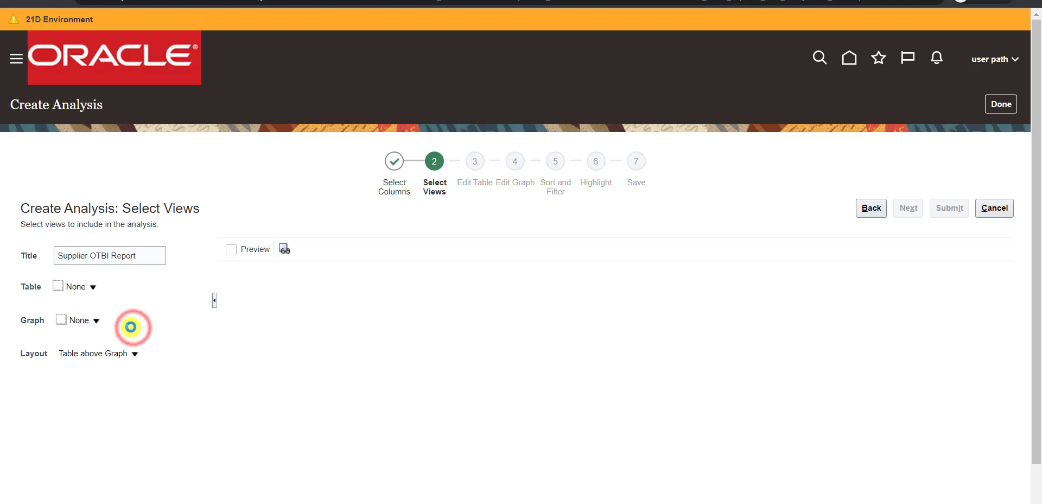
{"action": "left_click", "coordinate": [79, 321]}
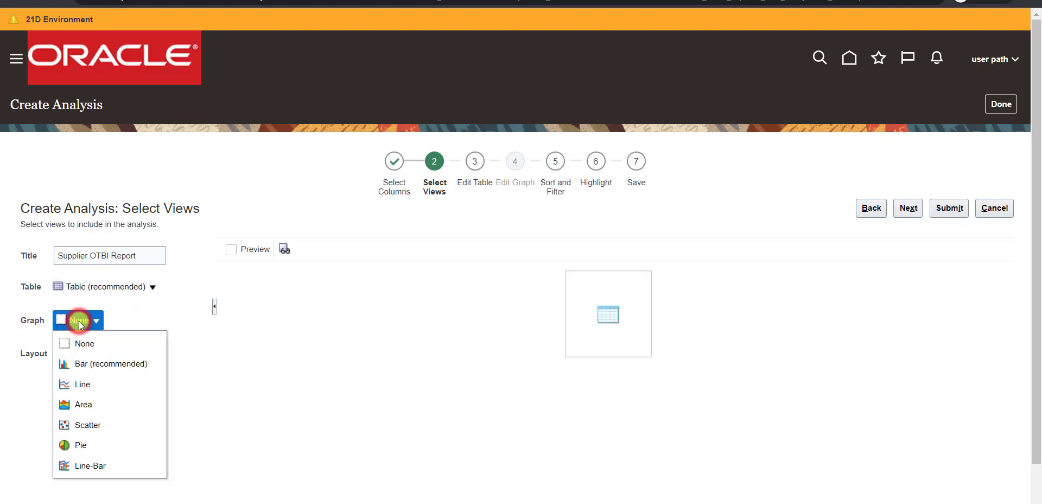
{"action": "left_click", "coordinate": [87, 445]}
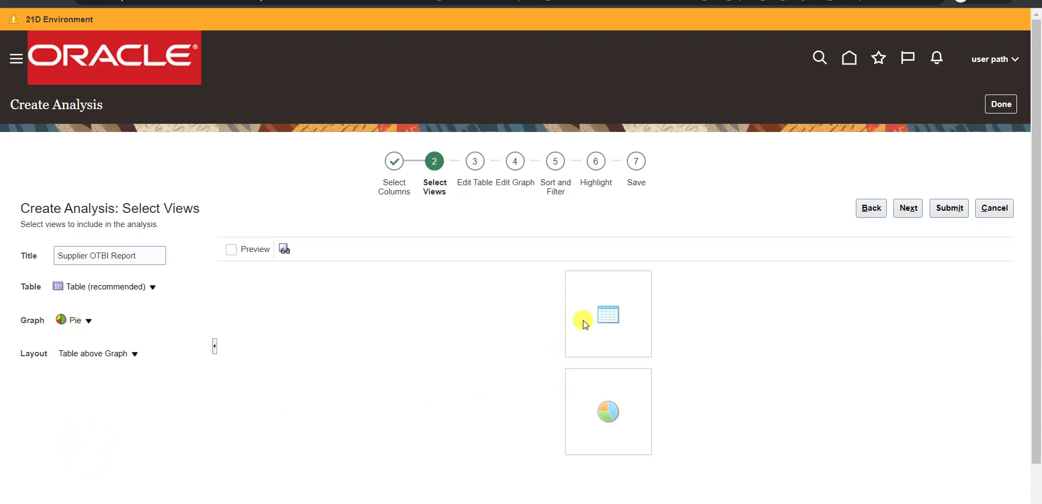
- Set the layout to Table to left of Graph and turn on the preview of the analysis
{"action": "left_click", "coordinate": [607, 317]}
{"action": "left_click", "coordinate": [96, 356]}
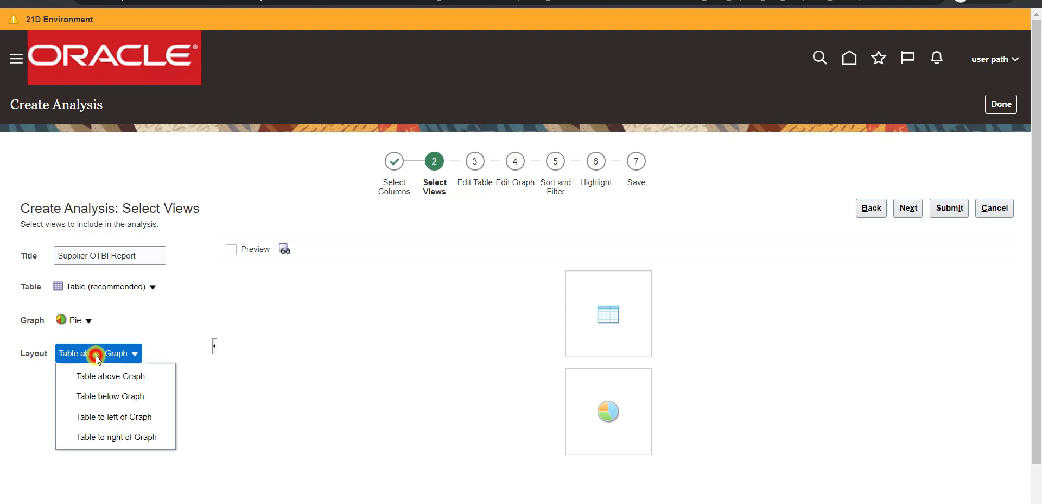
{"action": "left_click", "coordinate": [112, 417]}
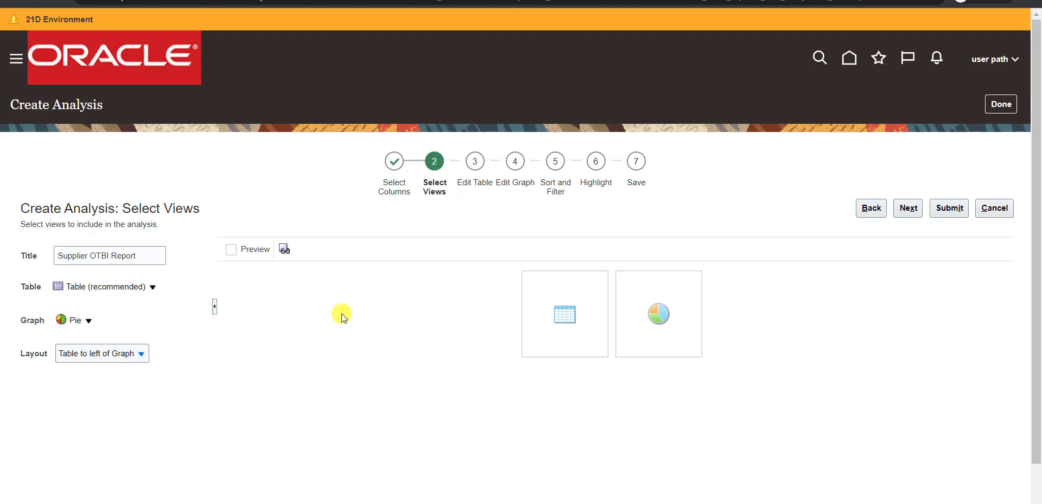
{"action": "left_click", "coordinate": [231, 249]}
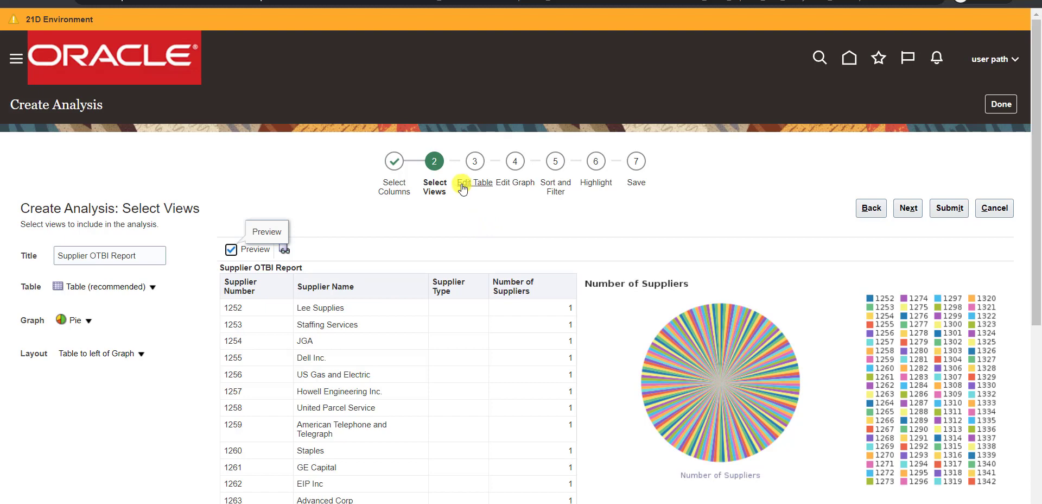
- Proceed to the Edit Table stage, move the Number of Suppliers column to Excluded, and check the excluded columns
{"action": "left_click", "coordinate": [907, 209]}
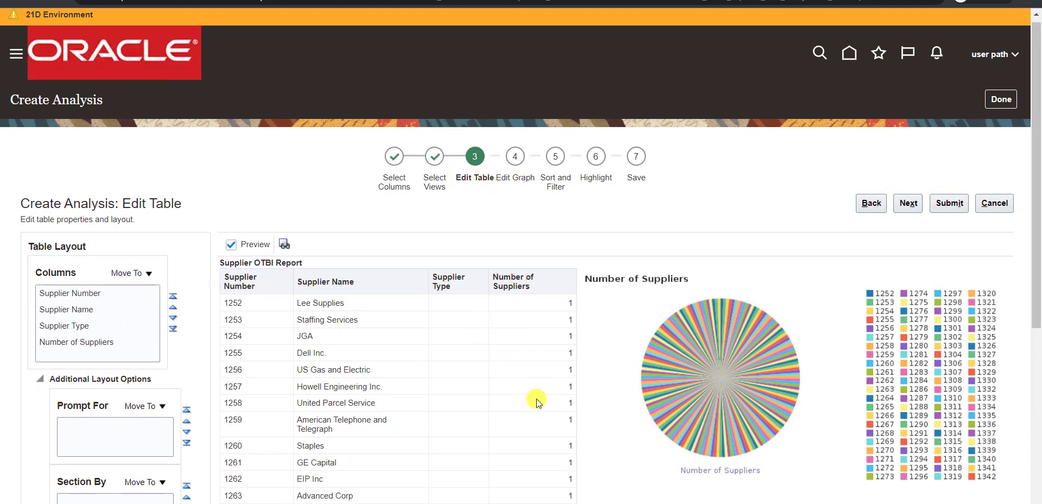
{"action": "scroll", "coordinate": [530, 399], "scroll_direction": "down", "scroll_amount": 5}
{"action": "scroll", "coordinate": [535, 399], "scroll_direction": "up", "scroll_amount": 5}
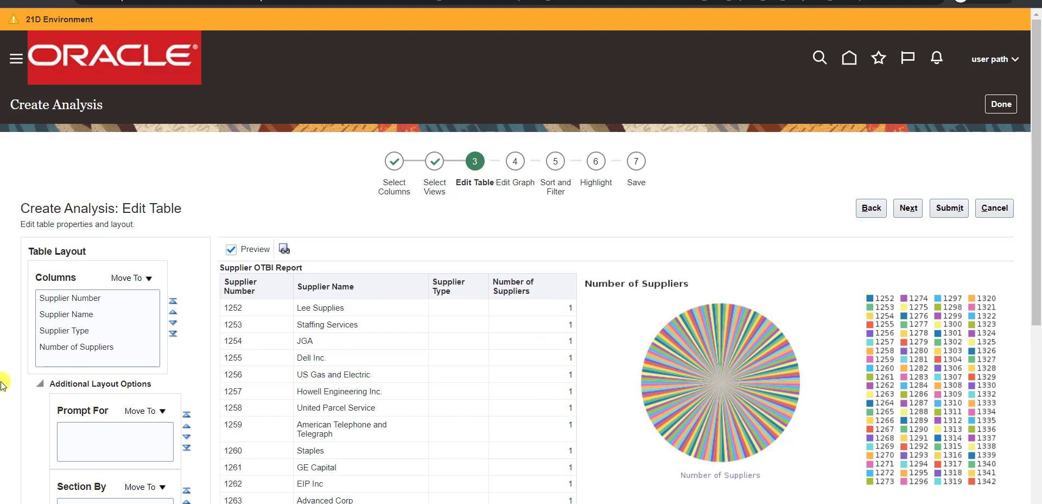
{"action": "left_click", "coordinate": [51, 348]}
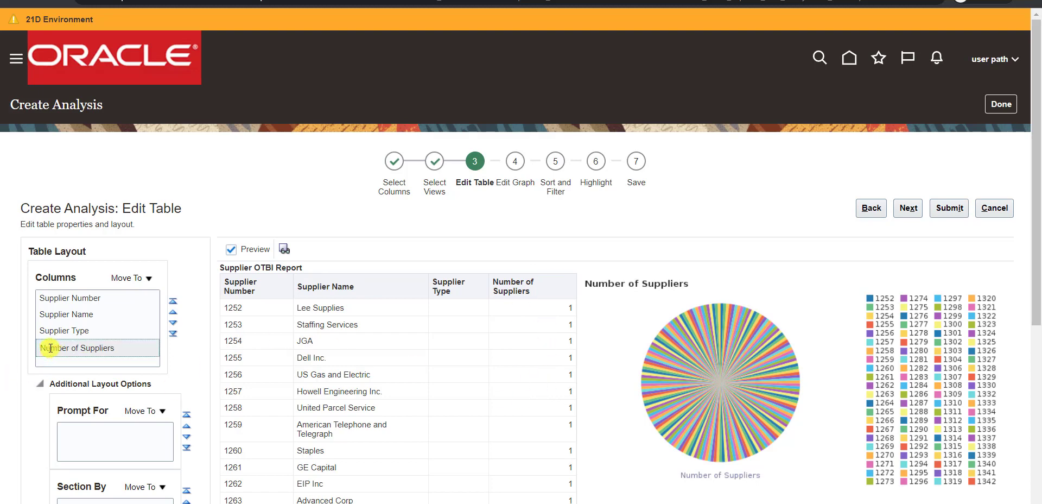
{"action": "left_click", "coordinate": [74, 348]}
{"action": "left_click", "coordinate": [148, 277]}
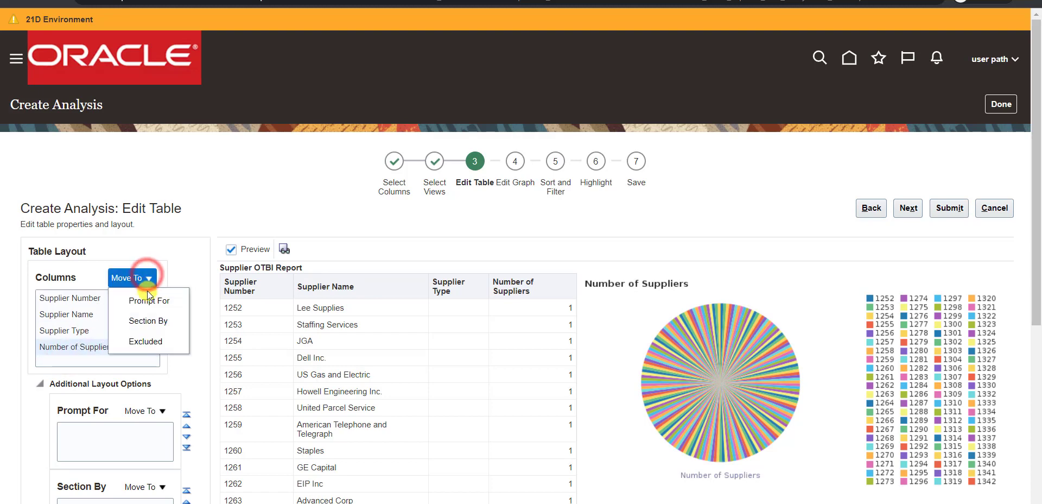
{"action": "left_click", "coordinate": [145, 342]}
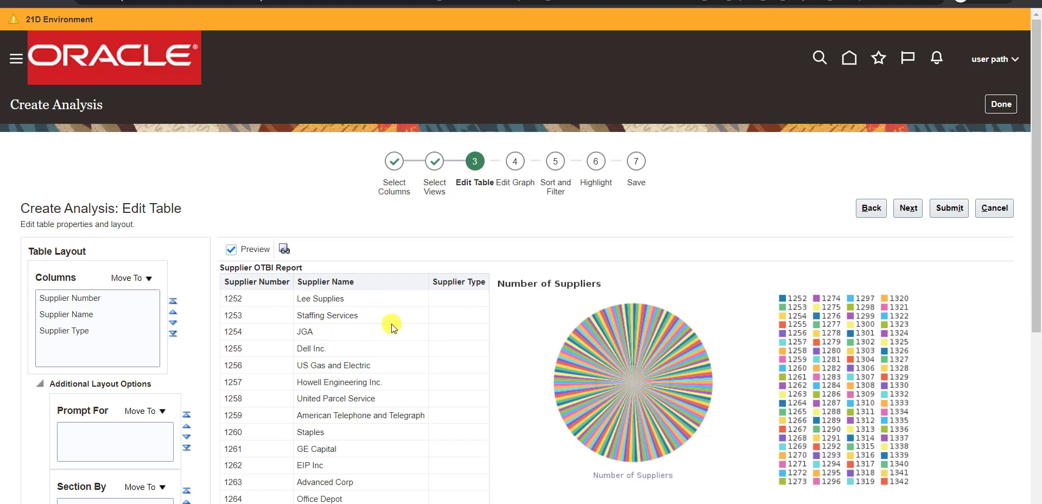
{"action": "left_click", "coordinate": [147, 276]}
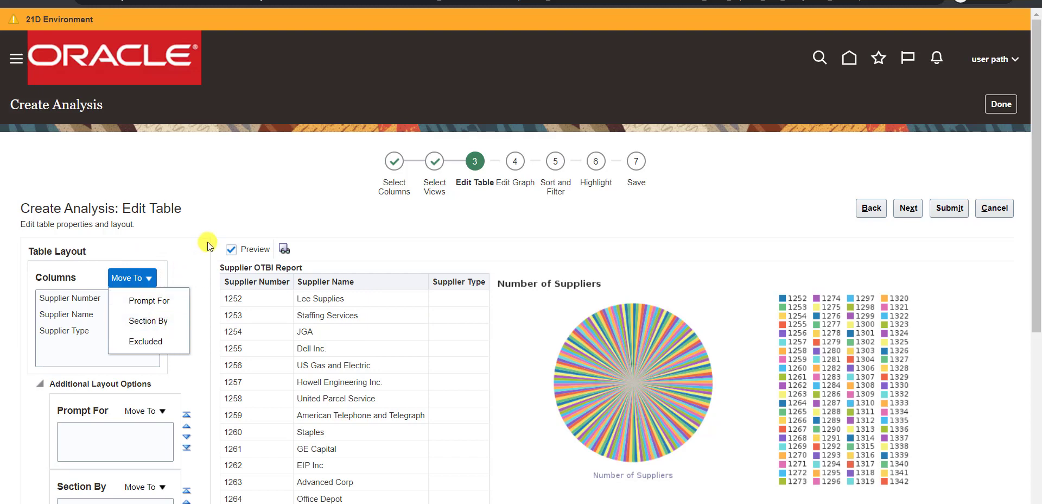
{"action": "left_click", "coordinate": [229, 201]}
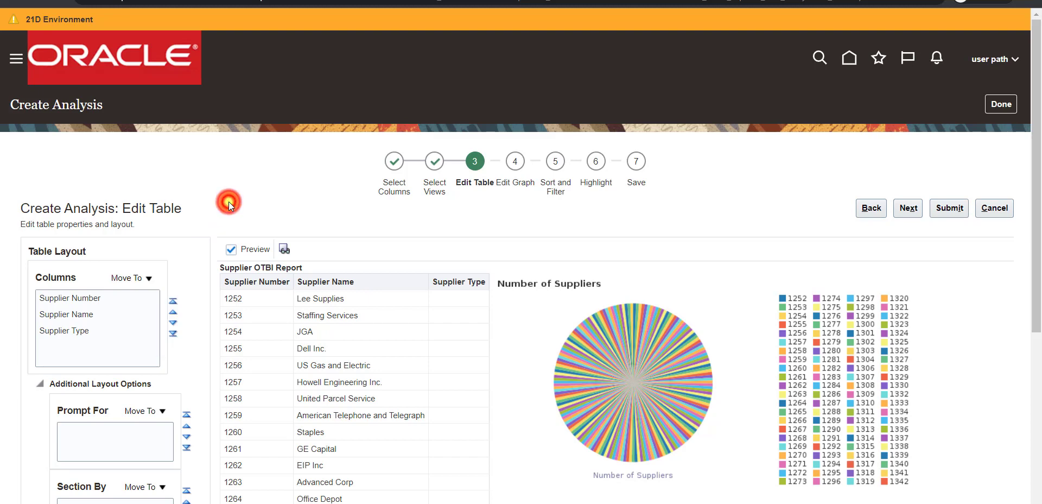
{"action": "scroll", "coordinate": [1036, 182], "scroll_direction": "down", "scroll_amount": 4}
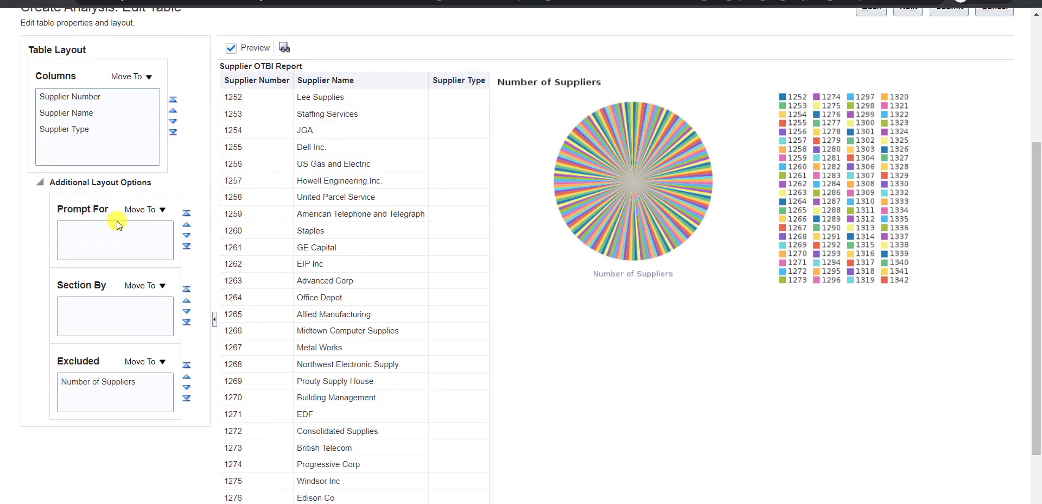
{"action": "left_click", "coordinate": [74, 382]}
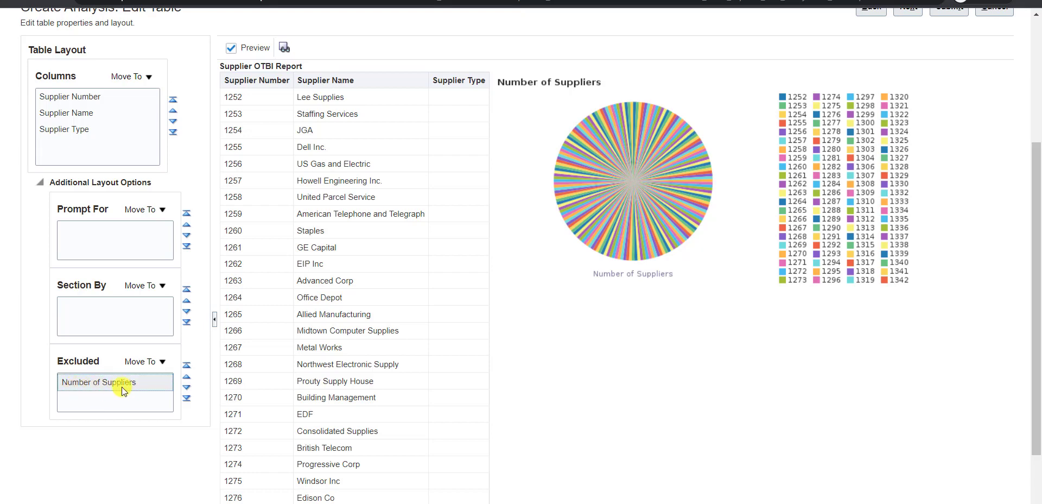
{"action": "scroll", "coordinate": [733, 347], "scroll_direction": "up", "scroll_amount": 4}
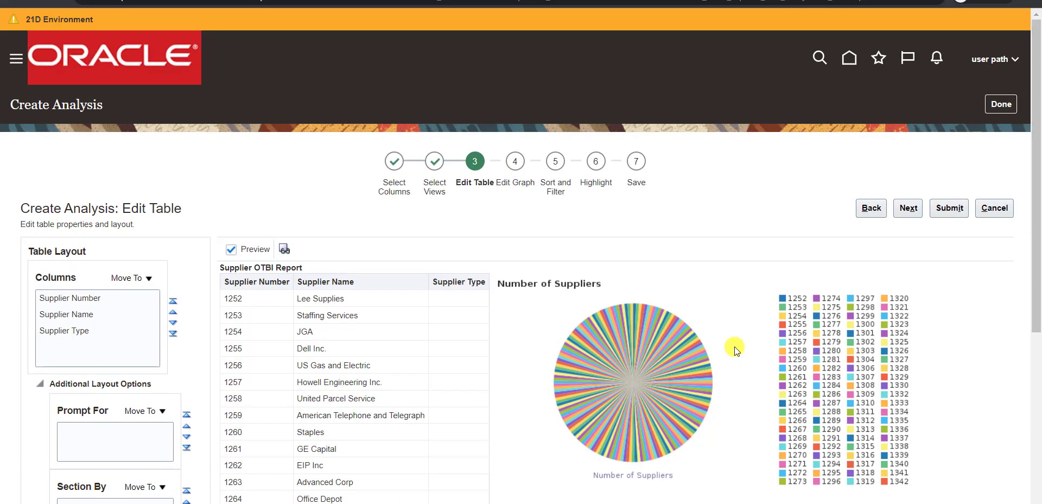
- Proceed to the Edit Graph stage and move Supplier Type from the excluded columns to the pie graph's Slices
{"action": "left_click", "coordinate": [906, 209]}
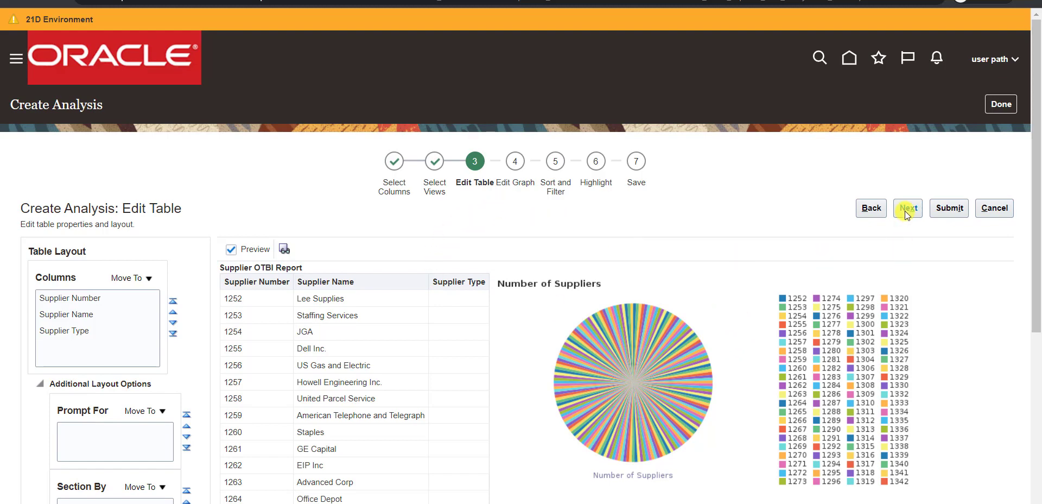
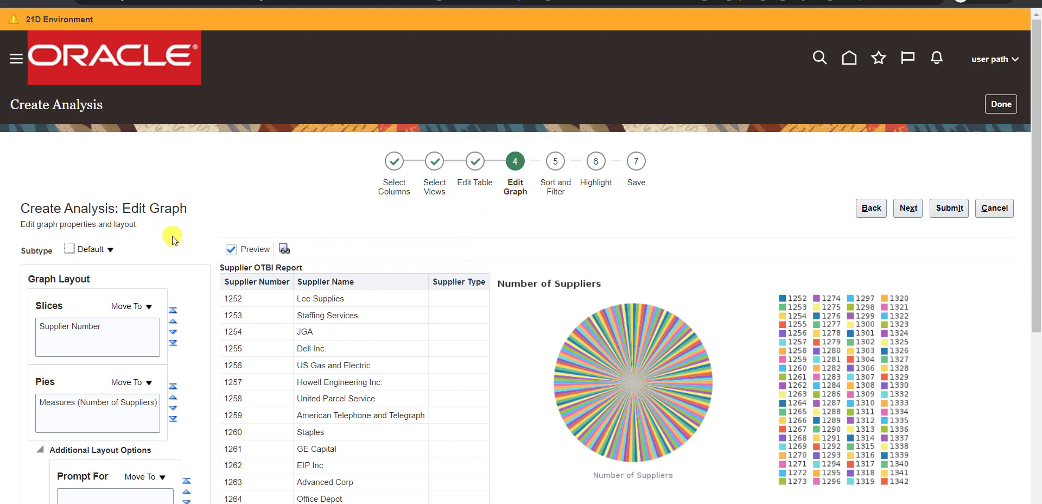
{"action": "scroll", "coordinate": [177, 236], "scroll_direction": "down", "scroll_amount": 1}
{"action": "scroll", "coordinate": [177, 235], "scroll_direction": "down", "scroll_amount": 2}
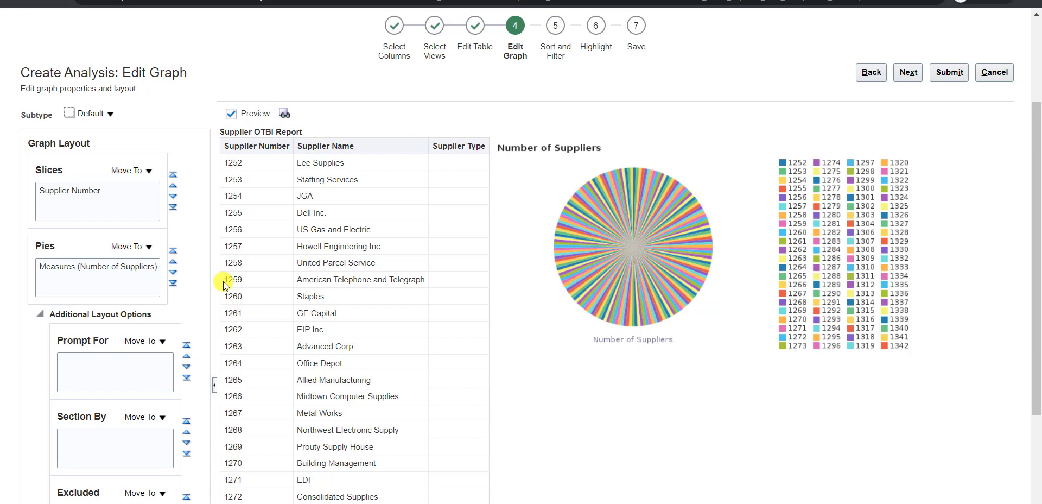
{"action": "left_click", "coordinate": [83, 193]}
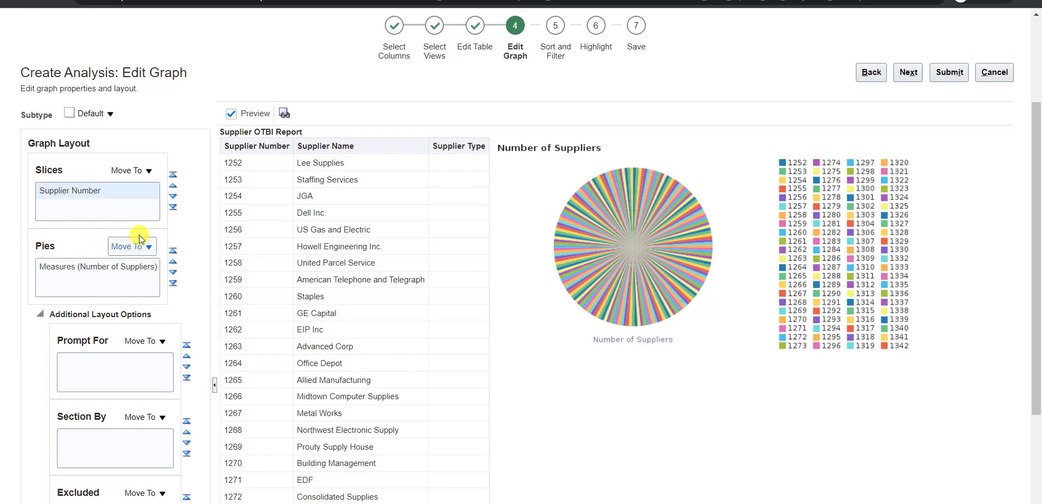
{"action": "scroll", "coordinate": [145, 347], "scroll_direction": "down", "scroll_amount": 3}
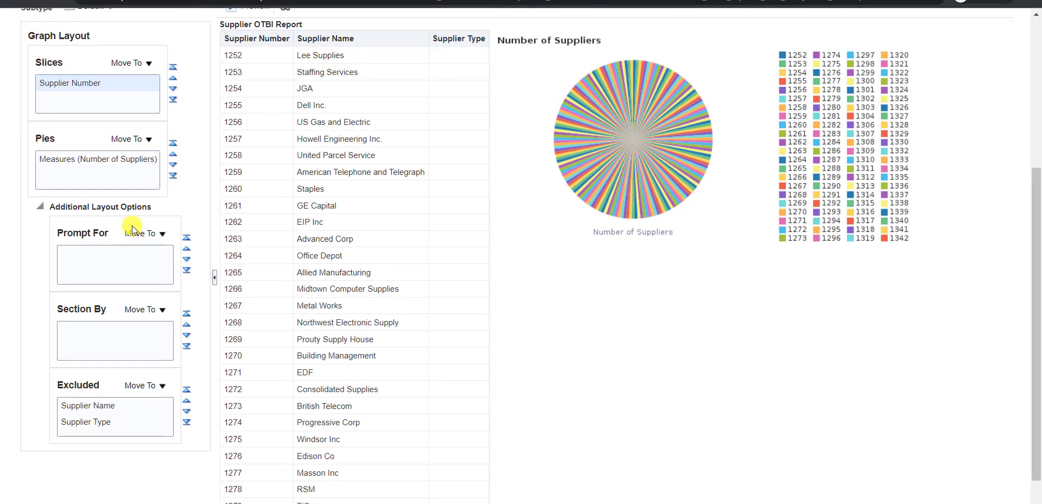
{"action": "scroll", "coordinate": [131, 226], "scroll_direction": "up", "scroll_amount": 3}
{"action": "scroll", "coordinate": [132, 226], "scroll_direction": "down", "scroll_amount": 2}
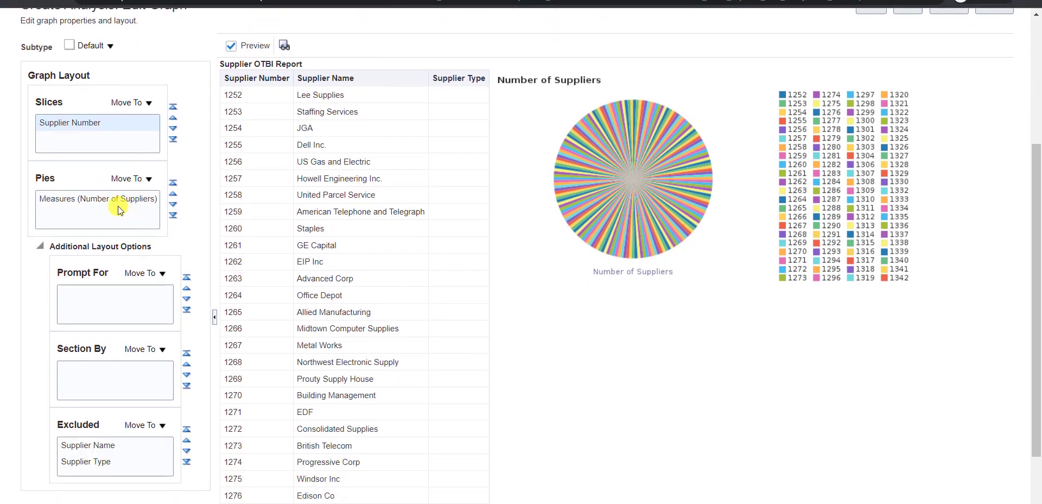
{"action": "left_click", "coordinate": [97, 463]}
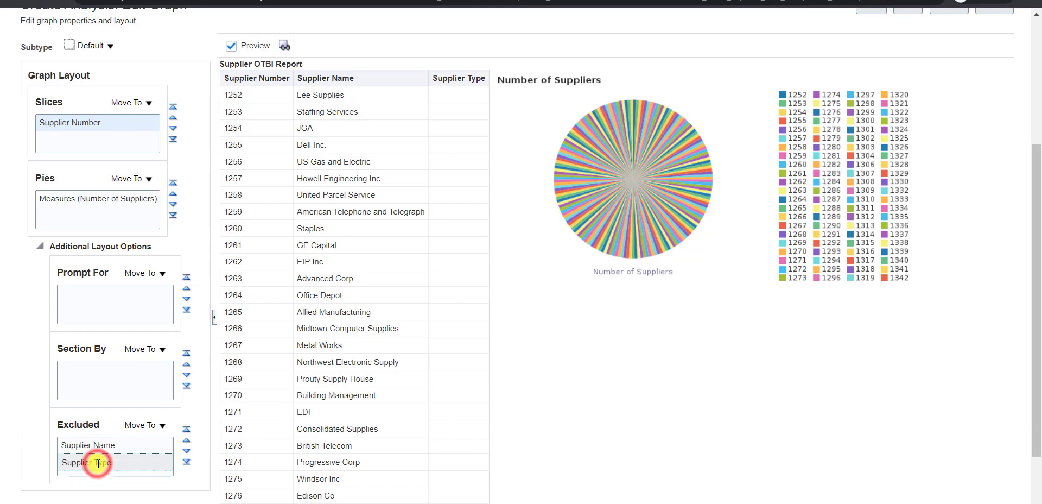
{"action": "left_click", "coordinate": [161, 425]}
{"action": "left_click", "coordinate": [158, 422]}
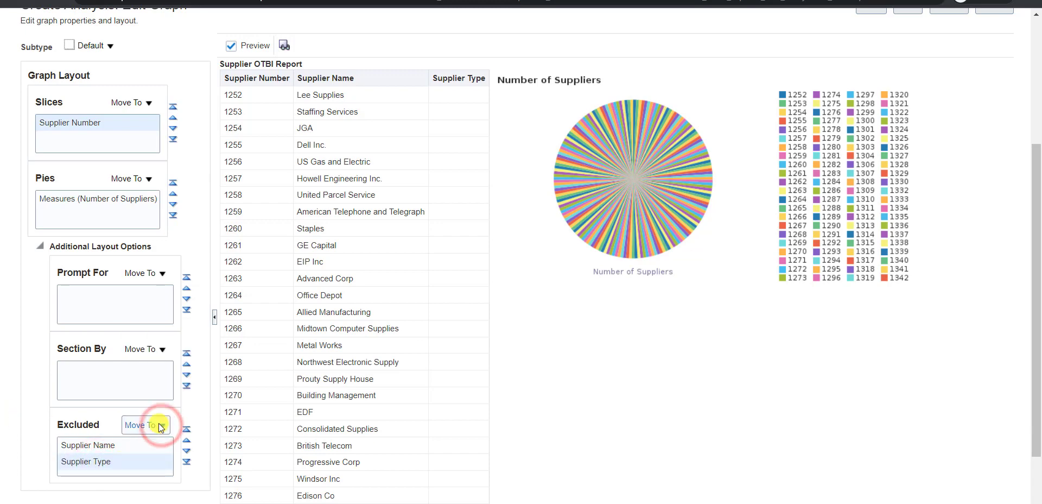
{"action": "left_click", "coordinate": [158, 423]}
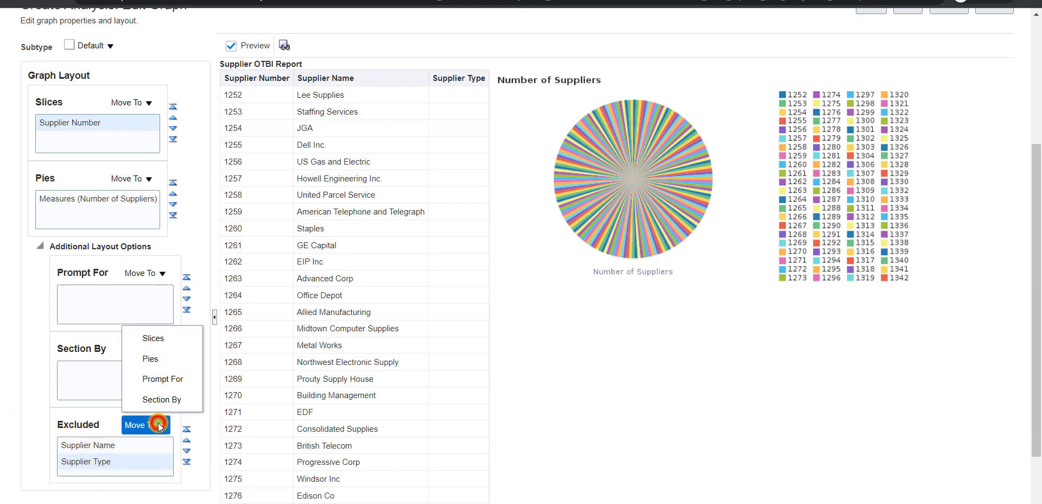
{"action": "left_click", "coordinate": [162, 340]}
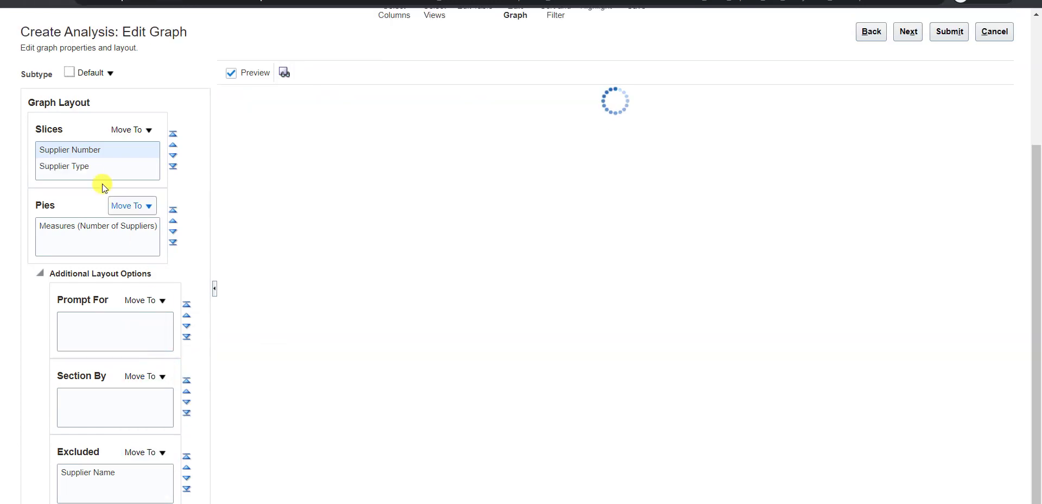
- Move Supplier Number from the pie graph's Slices to Excluded, leaving the Pies measure as it is
{"action": "left_click", "coordinate": [73, 150]}
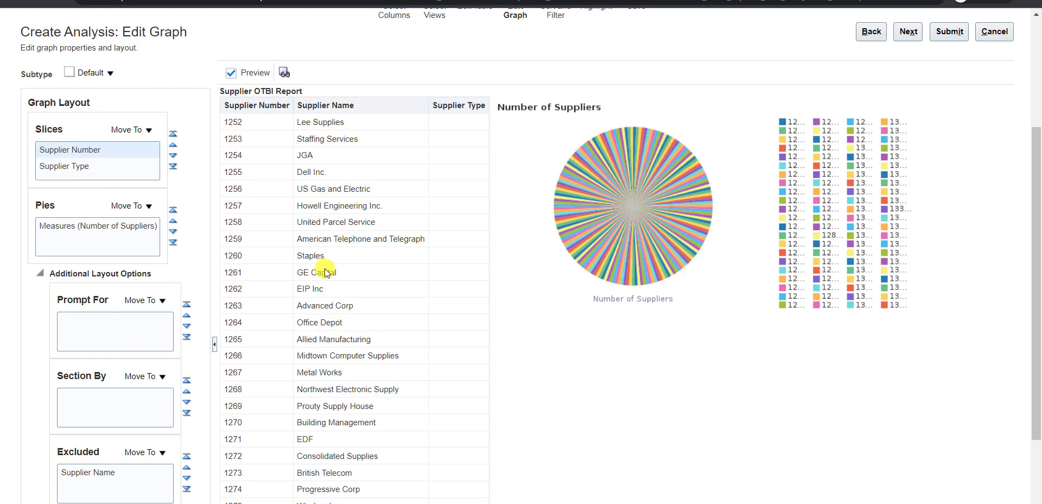
{"action": "scroll", "coordinate": [320, 272], "scroll_direction": "up", "scroll_amount": 3}
{"action": "left_click", "coordinate": [76, 219]}
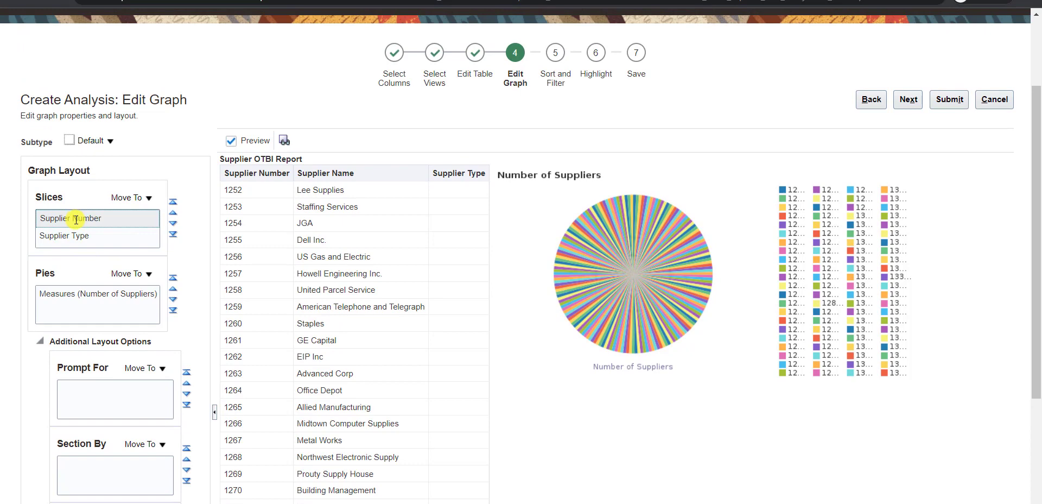
{"action": "double_click", "coordinate": [80, 218]}
{"action": "left_click", "coordinate": [147, 197]}
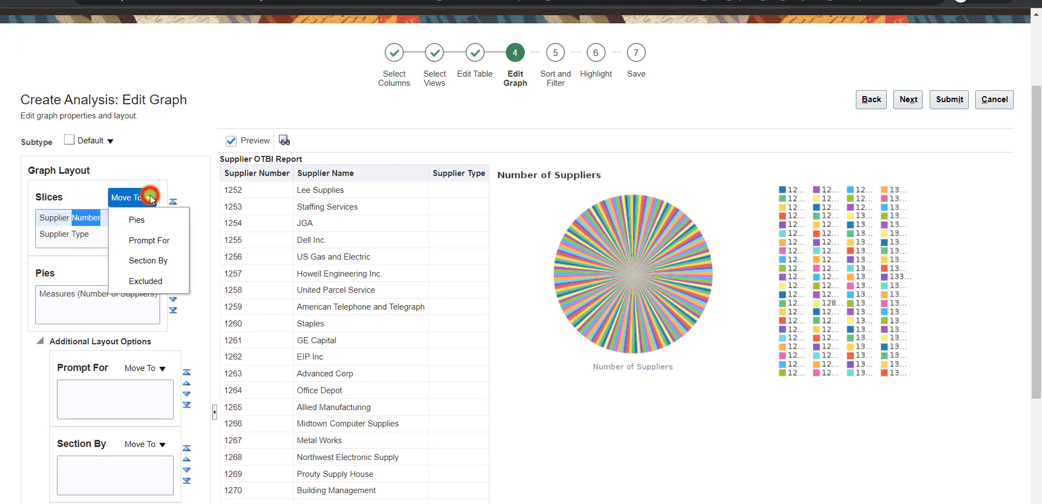
{"action": "left_click", "coordinate": [158, 277]}
{"action": "left_click", "coordinate": [143, 274]}
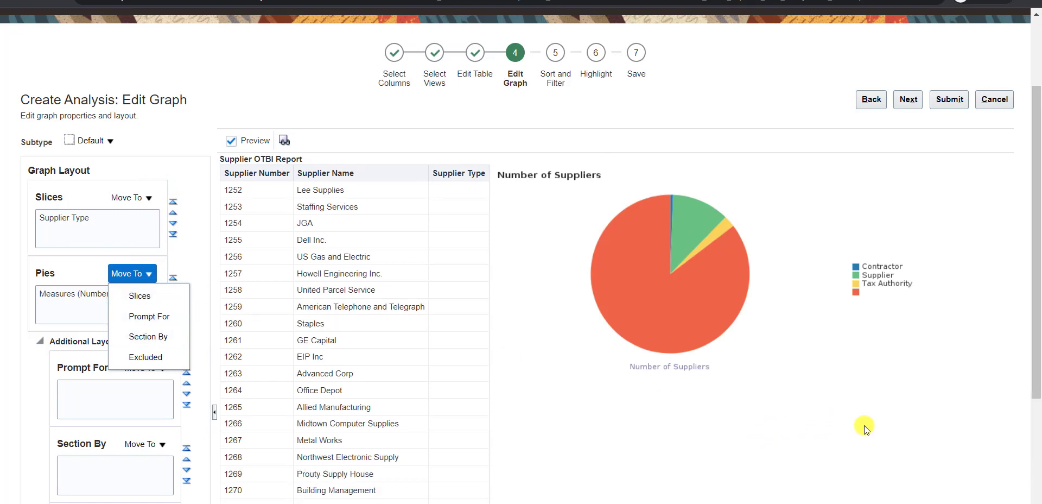
{"action": "left_click", "coordinate": [208, 337]}
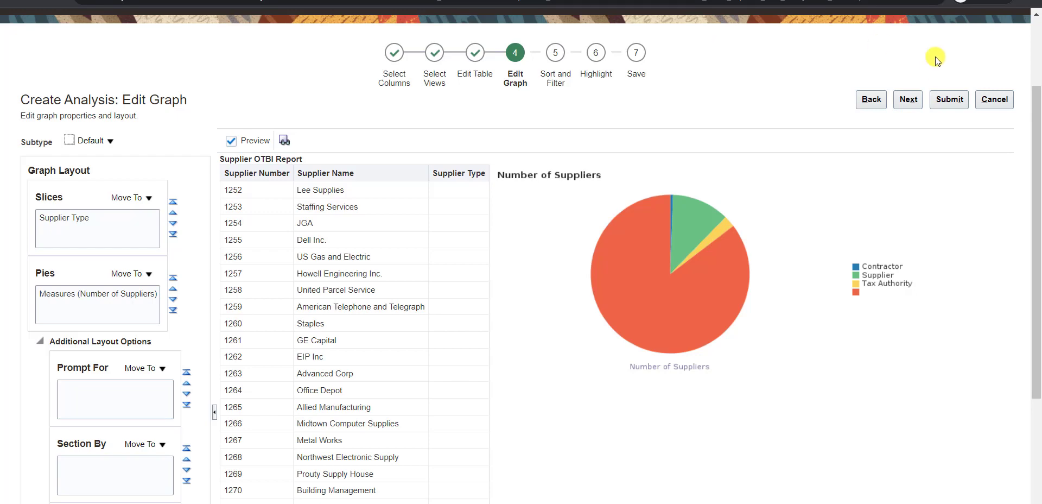
- Proceed to the Sort and Filter stage and add a Supplier Type filter with the operator "is not null"
{"action": "left_click", "coordinate": [907, 100]}
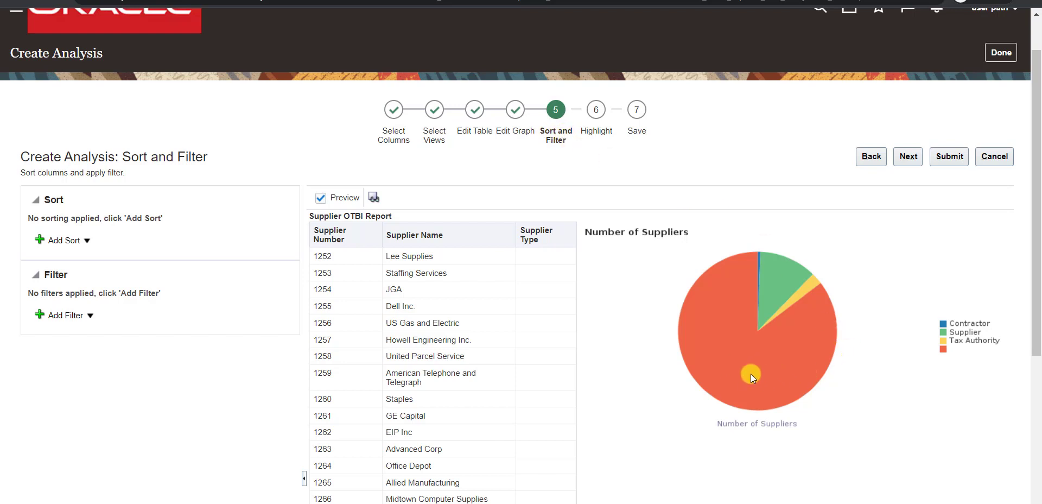
{"action": "left_click", "coordinate": [53, 316]}
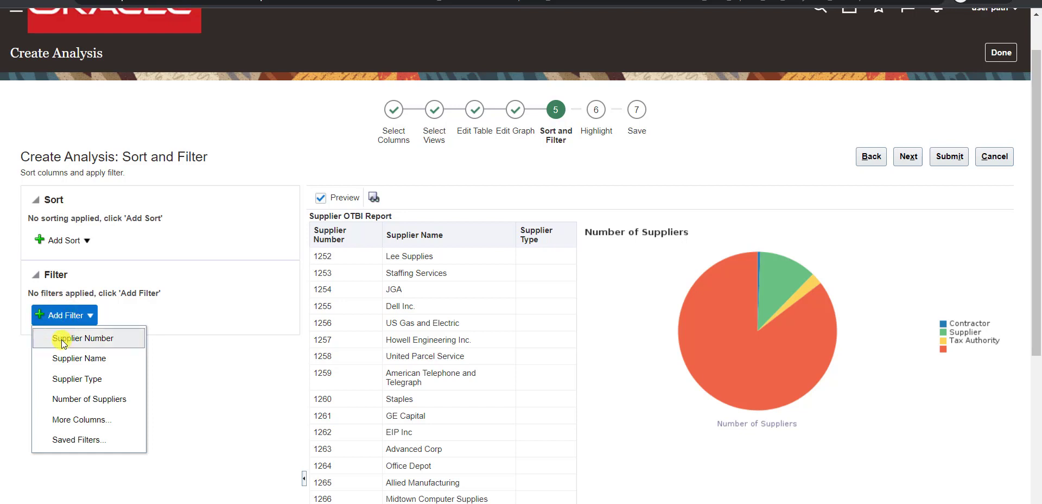
{"action": "left_click", "coordinate": [69, 380]}
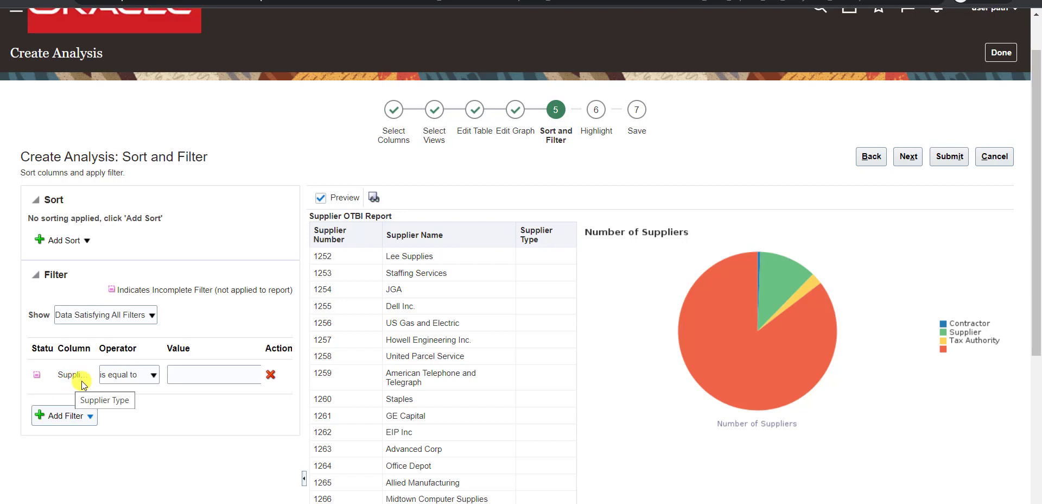
{"action": "left_click", "coordinate": [79, 376]}
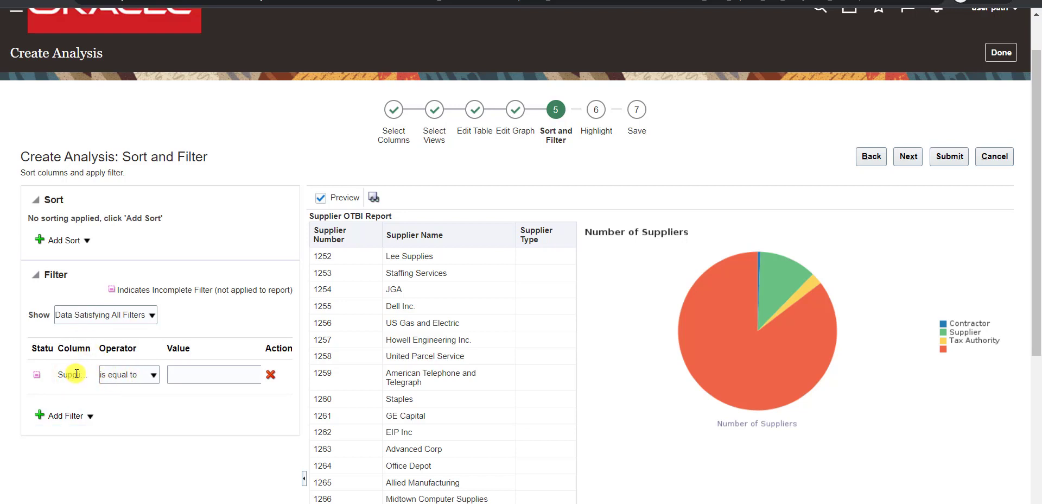
{"action": "left_click", "coordinate": [134, 378]}
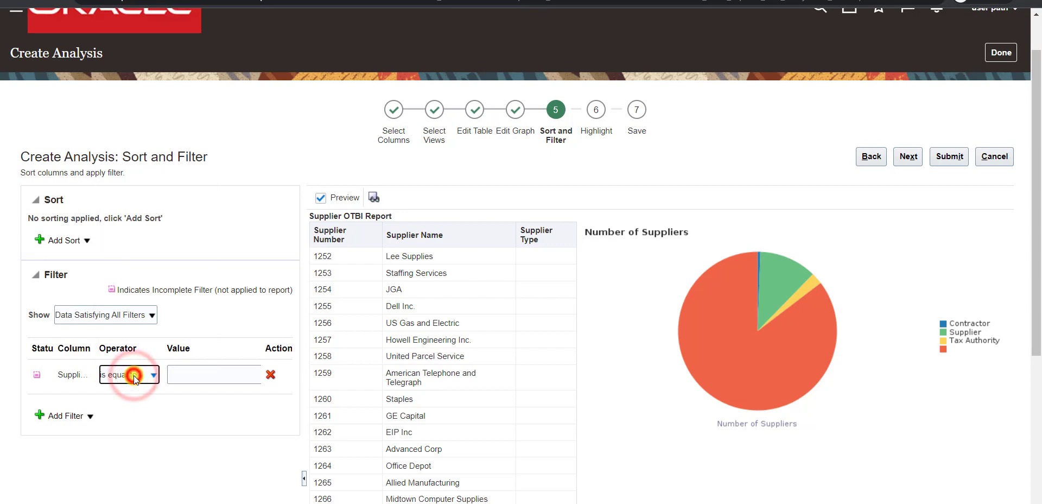
{"action": "left_click", "coordinate": [134, 376]}
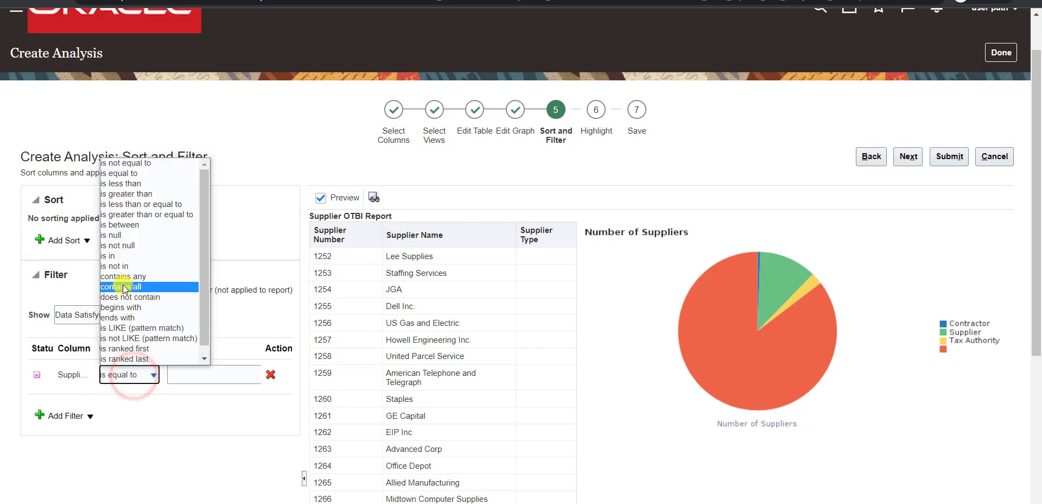
{"action": "left_click", "coordinate": [122, 244]}
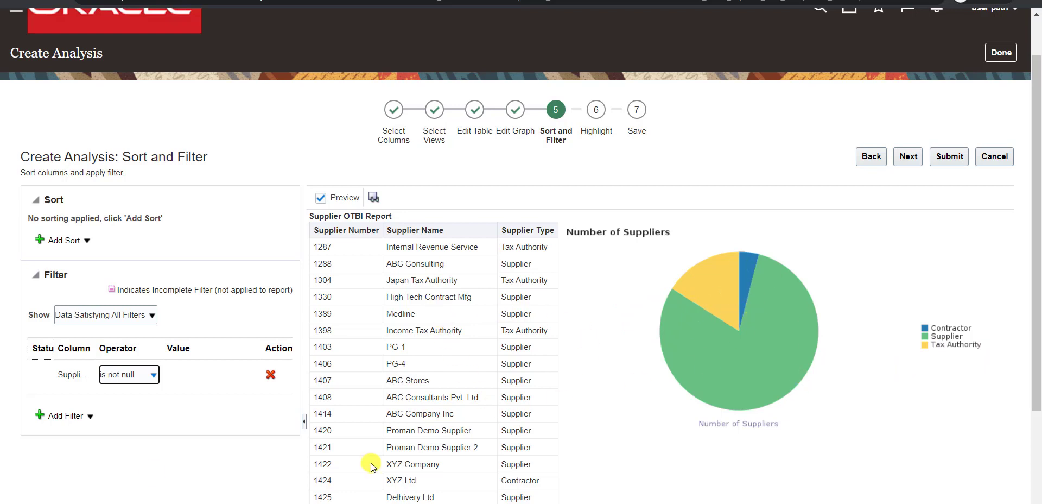
- Add a sort on Supplier Name, try the descending order, and set it to Ascending
{"action": "left_click", "coordinate": [79, 240]}
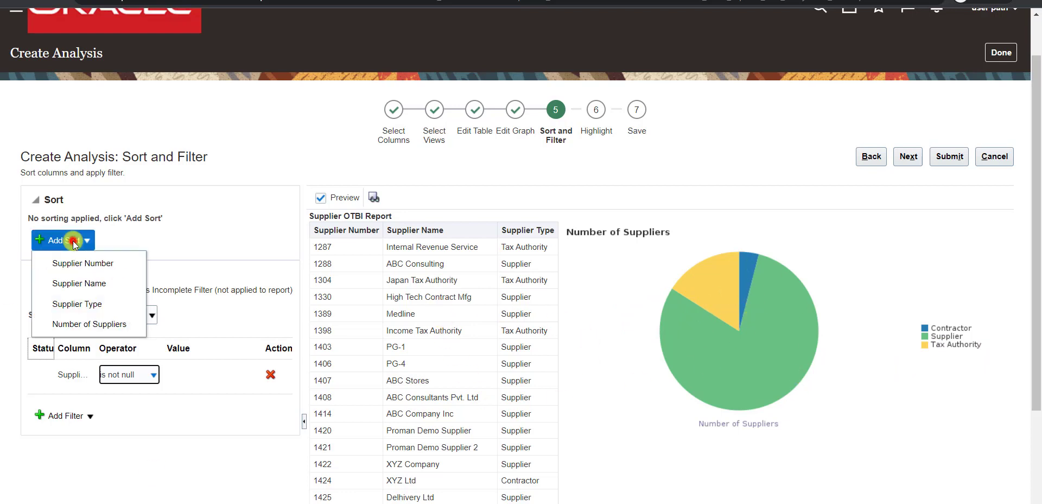
{"action": "left_click", "coordinate": [83, 284]}
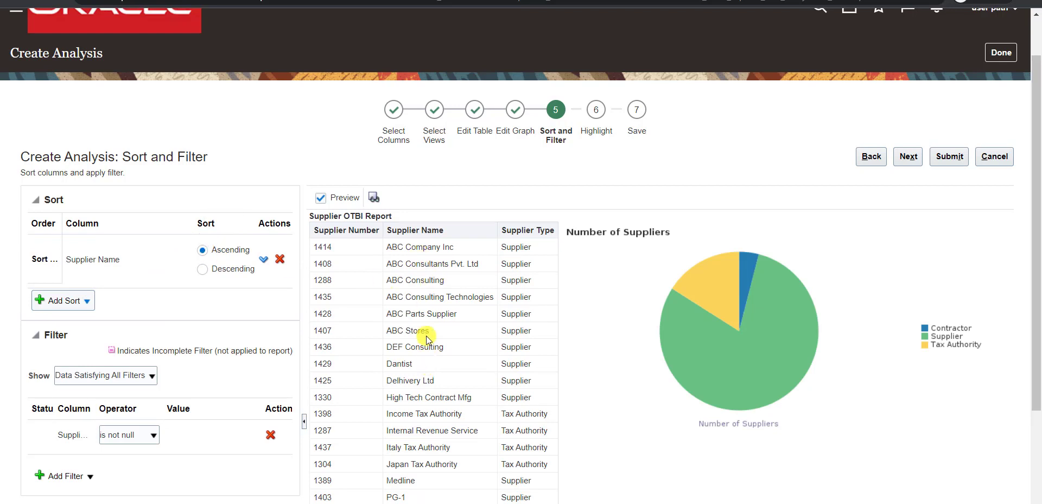
{"action": "left_click", "coordinate": [204, 268]}
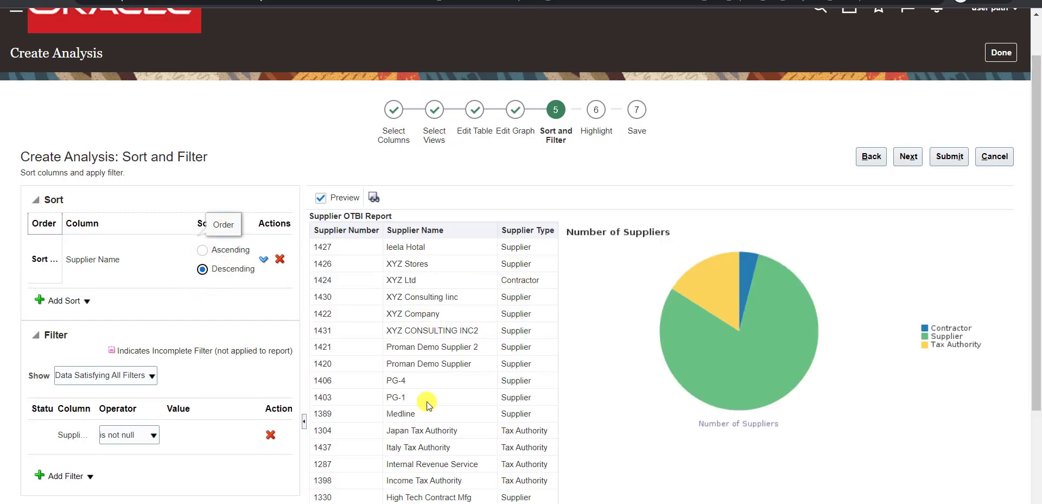
{"action": "left_click", "coordinate": [203, 250]}
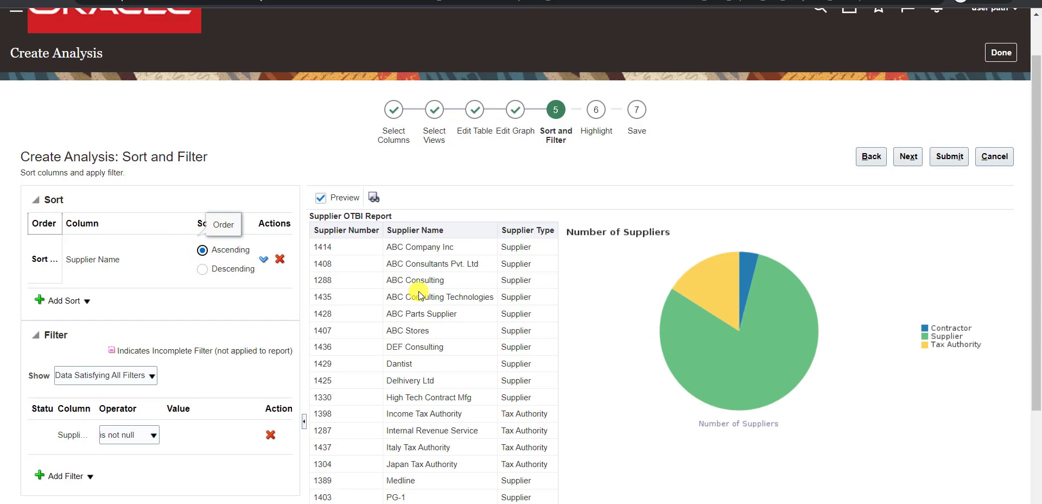
- Proceed through the Highlight stage without adding any column format and go on to the Save stage
{"action": "scroll", "coordinate": [229, 399], "scroll_direction": "down", "scroll_amount": 2}
{"action": "scroll", "coordinate": [229, 398], "scroll_direction": "up", "scroll_amount": 3}
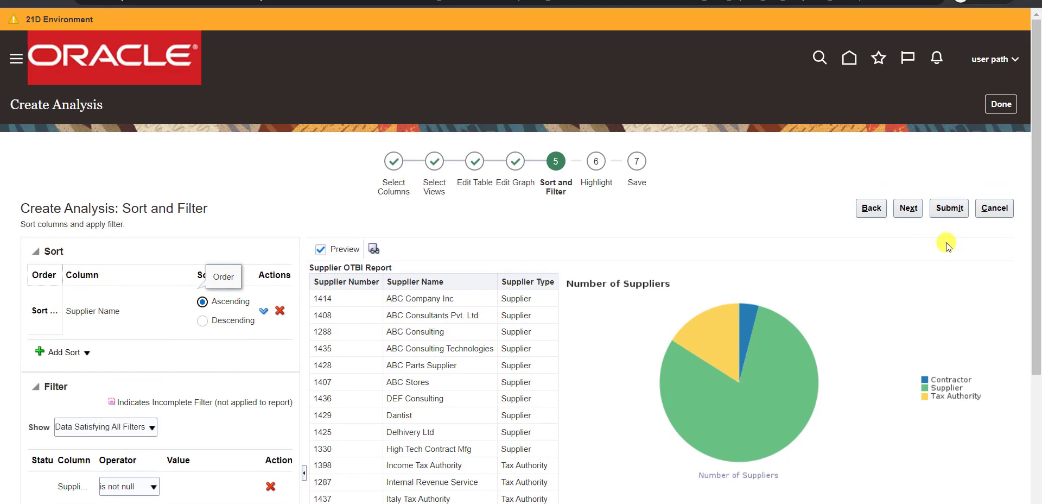
{"action": "left_click", "coordinate": [908, 212]}
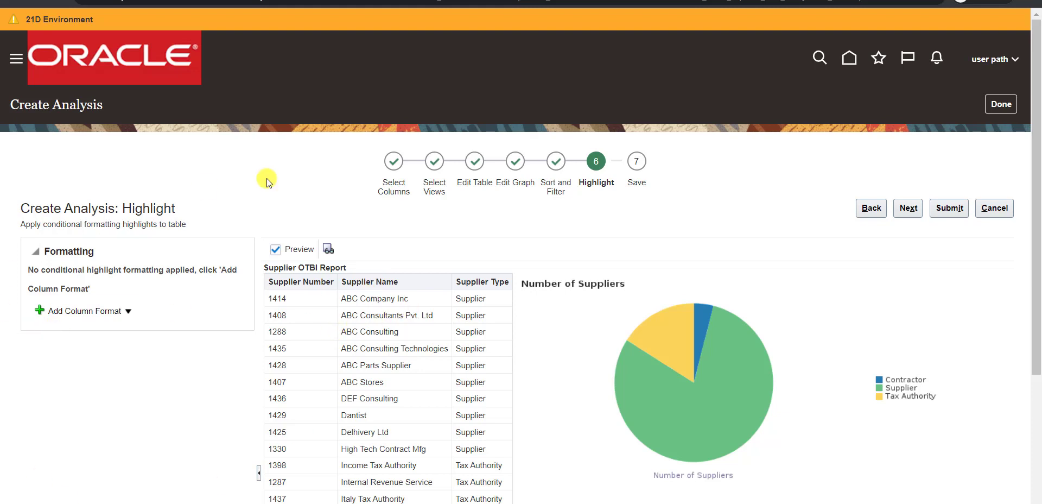
{"action": "left_click", "coordinate": [907, 208]}
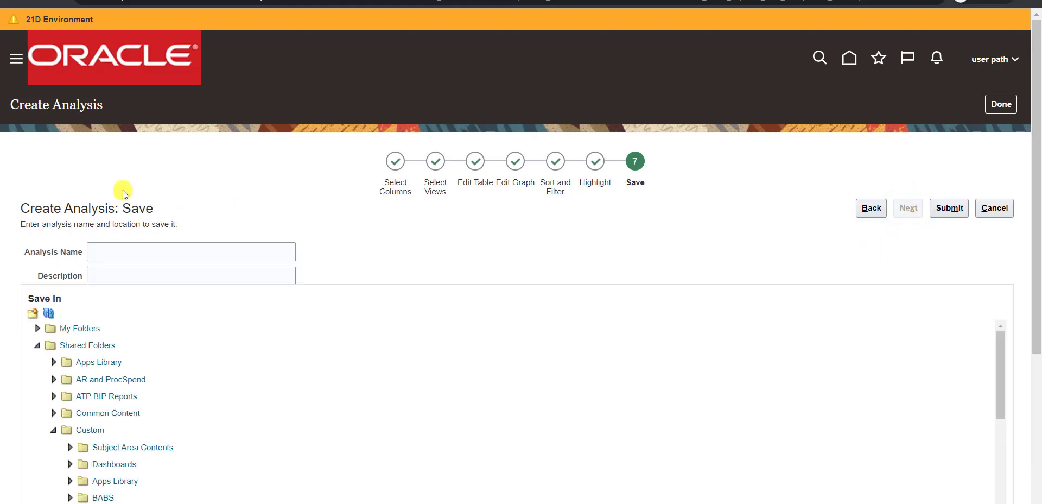
{"action": "scroll", "coordinate": [136, 194], "scroll_direction": "down", "scroll_amount": 1}
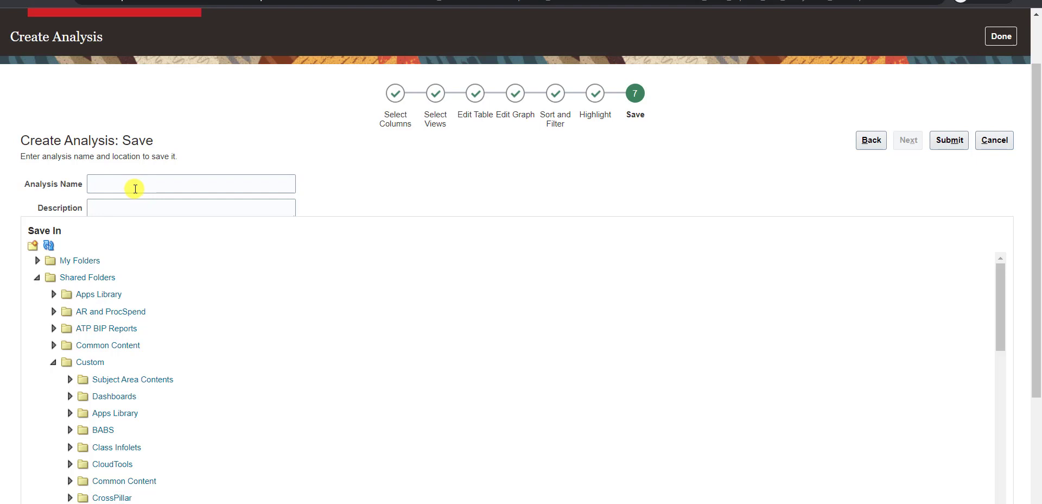
{"action": "left_click", "coordinate": [629, 114]}
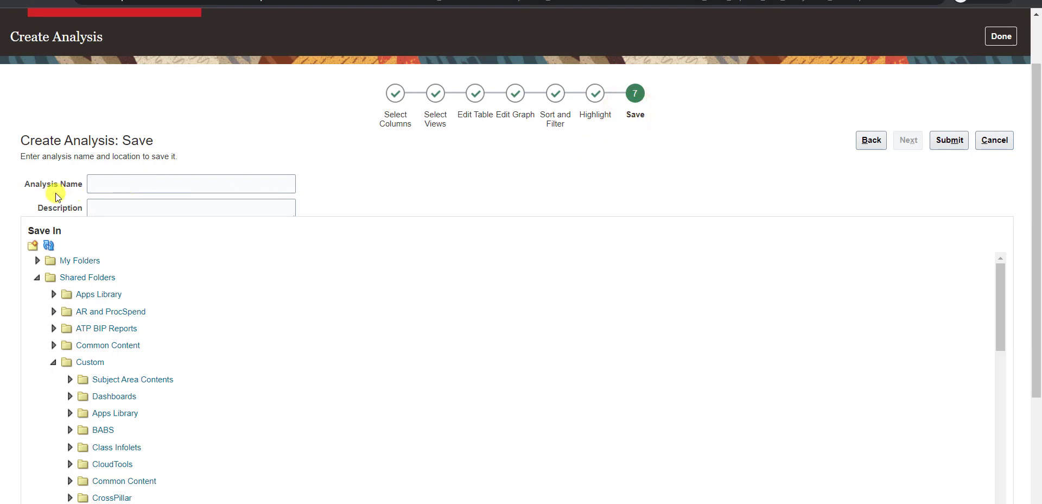
- Name the analysis Supplier_Detailwithout_Catalog and copy the same text into its description
{"action": "left_click", "coordinate": [103, 185]}
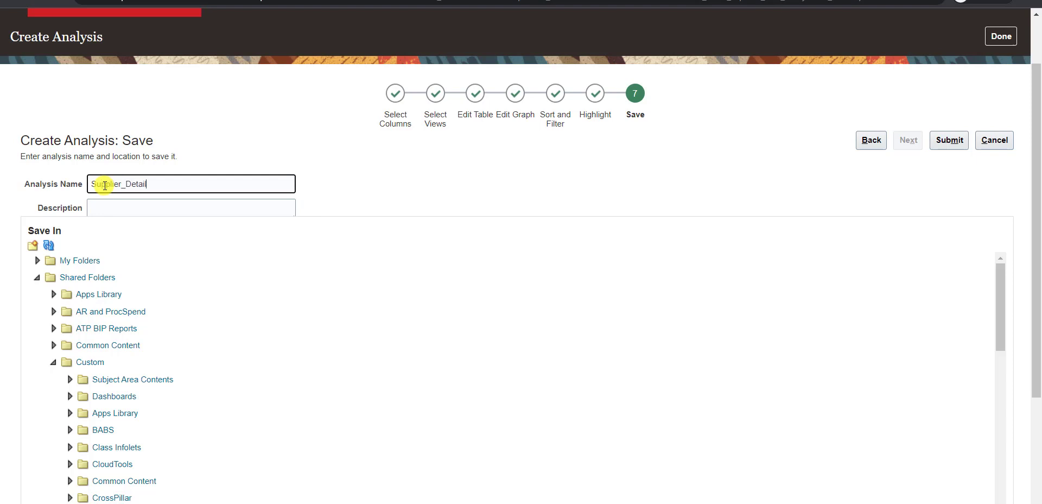
{"action": "type", "text": "without_Catalog"}
{"action": "left_click_drag", "start_coordinate": [215, 182], "coordinate": [90, 182]}
{"action": "key", "text": "ctrl+c"}
{"action": "left_click", "coordinate": [112, 207]}
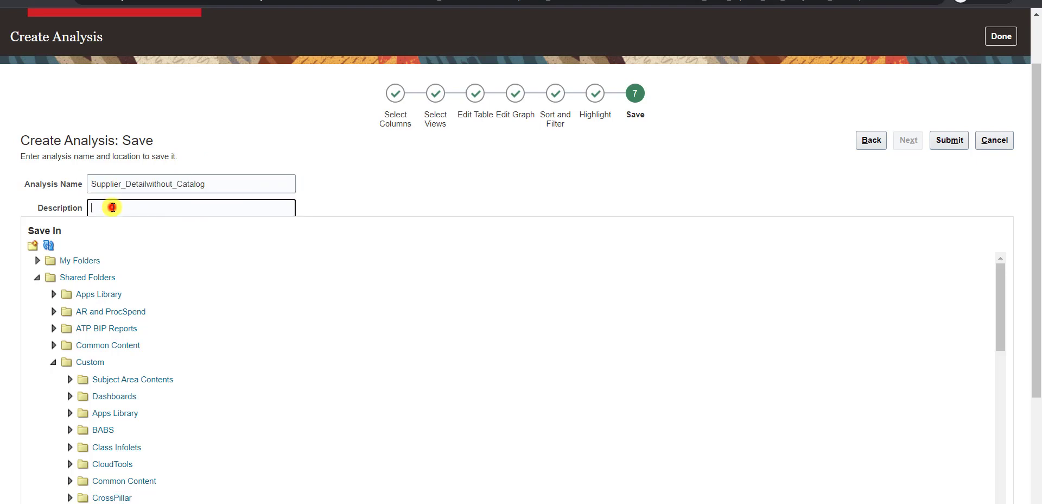
{"action": "key", "text": "ctrl+v"}
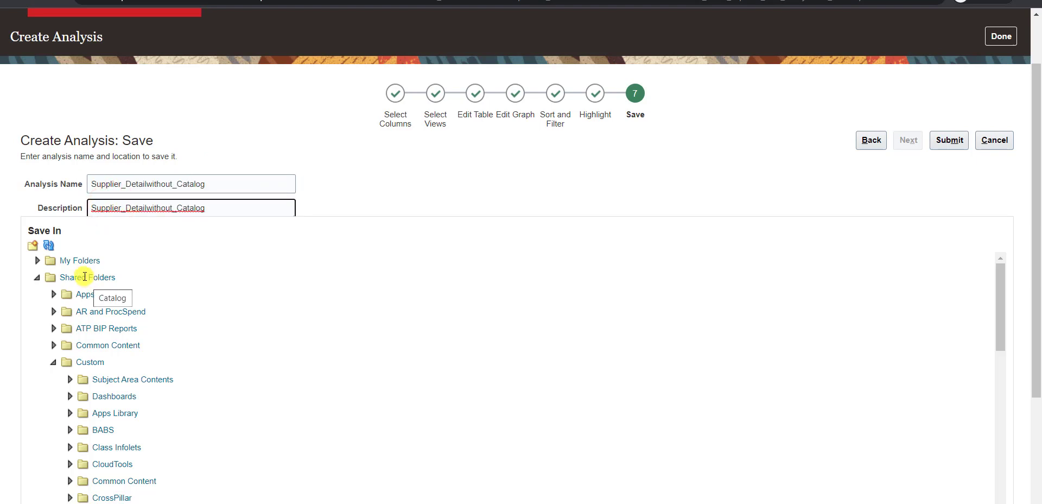
- Save the analysis in Shared Folders/Custom/TEST_DEVLOPMENT/Supplier_Report, submit it and acknowledge the confirmation
{"action": "left_click", "coordinate": [83, 276]}
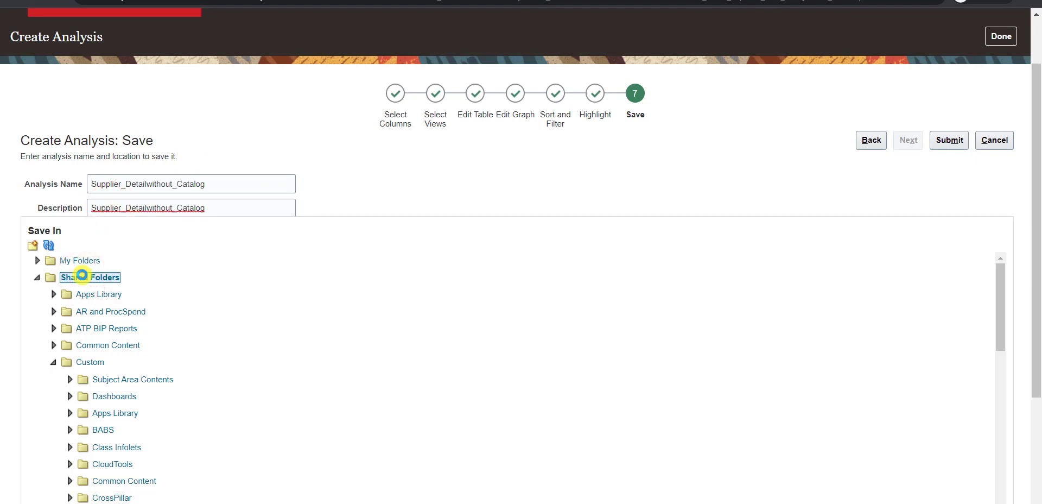
{"action": "left_click", "coordinate": [88, 362]}
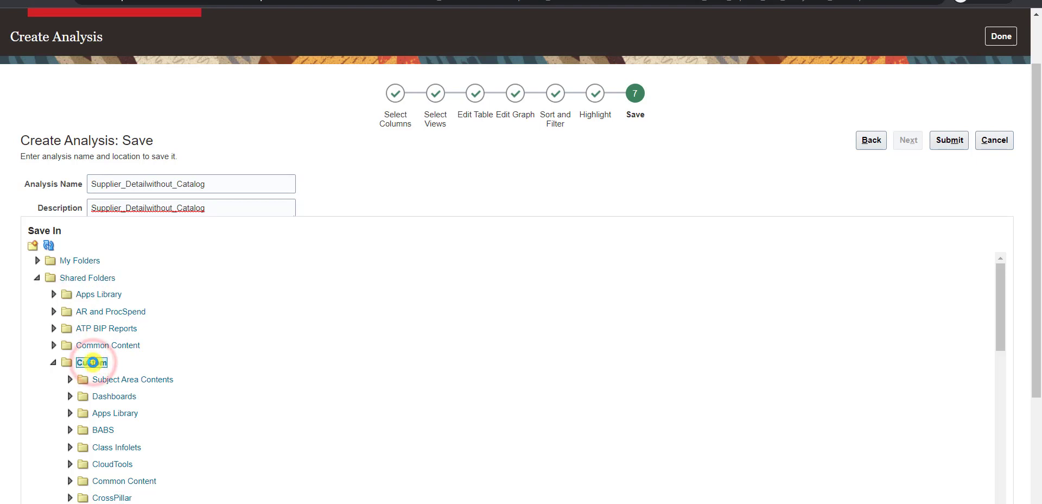
{"action": "scroll", "coordinate": [126, 394], "scroll_direction": "down", "scroll_amount": 6}
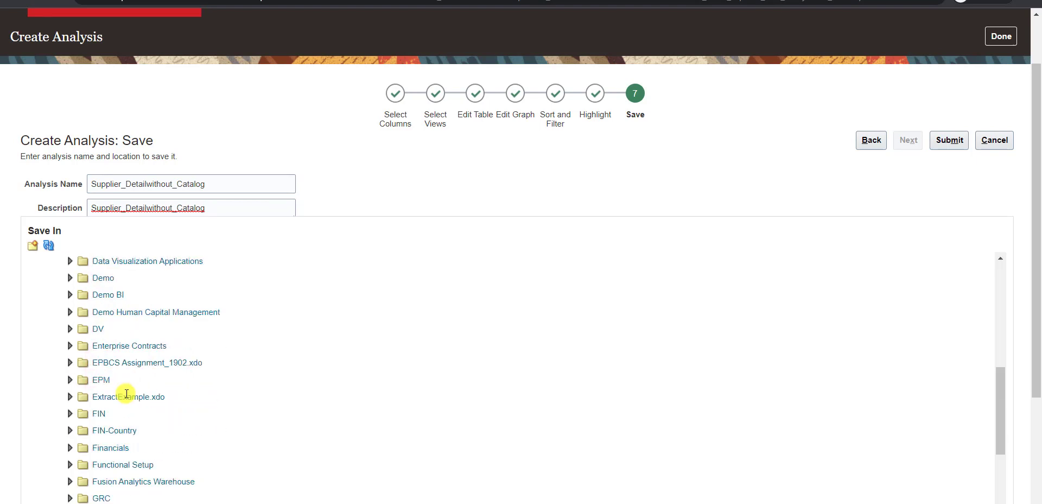
{"action": "scroll", "coordinate": [127, 394], "scroll_direction": "down", "scroll_amount": 5}
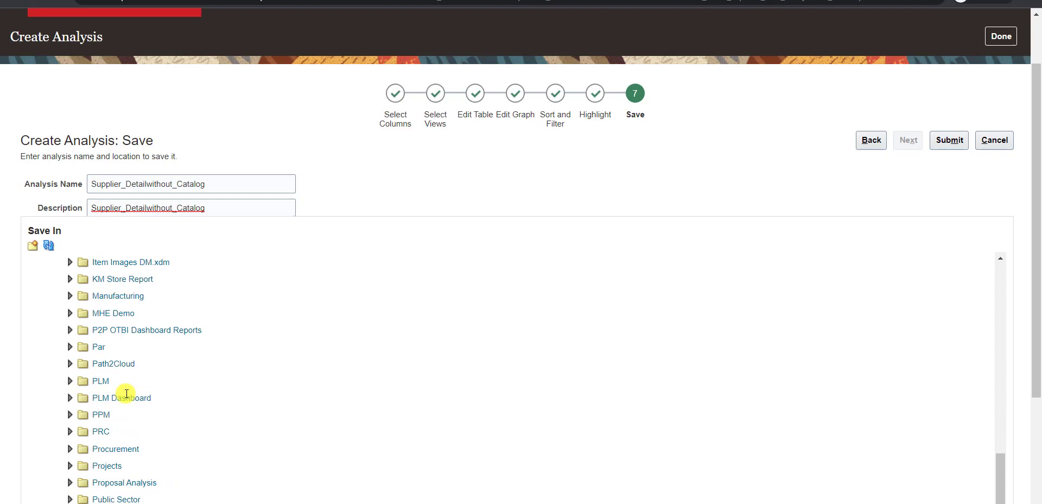
{"action": "scroll", "coordinate": [131, 402], "scroll_direction": "down", "scroll_amount": 5}
{"action": "left_click", "coordinate": [144, 414]}
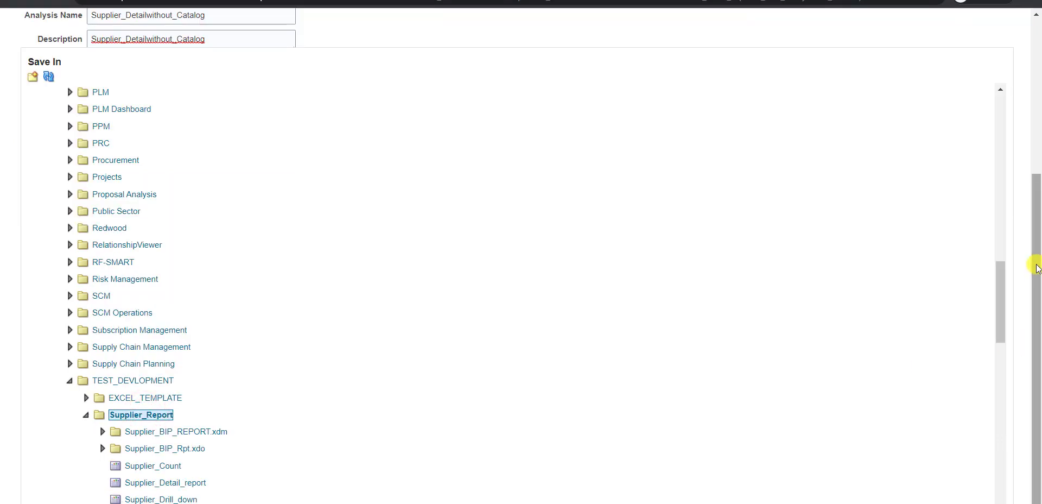
{"action": "left_click_drag", "start_coordinate": [1033, 260], "coordinate": [1025, 143]}
{"action": "left_click", "coordinate": [951, 163]}
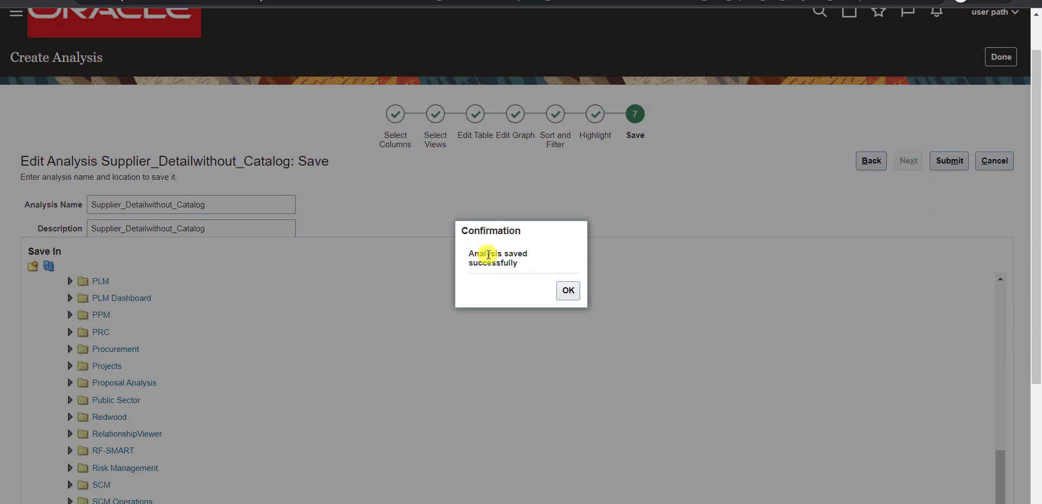
{"action": "left_click", "coordinate": [568, 292]}
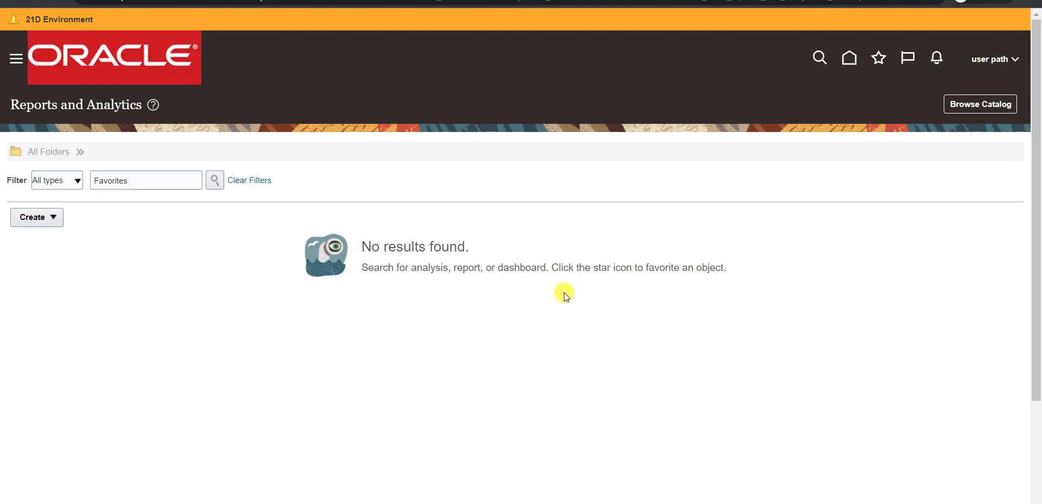
- Open the catalog from Reports and Analytics and browse to Shared Folders/Custom/TEST_DEVLOPMENT/Supplier_Report
{"action": "left_click_drag", "start_coordinate": [13, 104], "coordinate": [136, 106]}
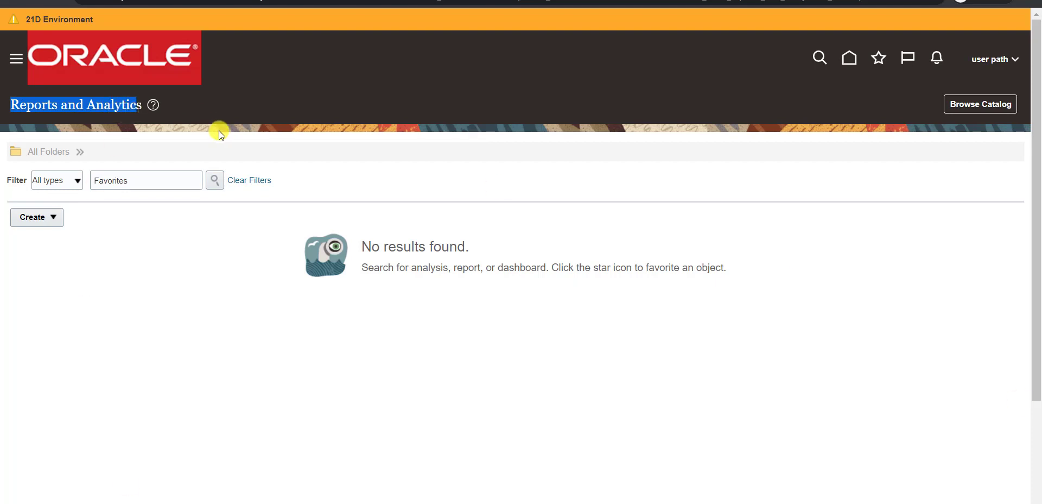
{"action": "left_click", "coordinate": [992, 103]}
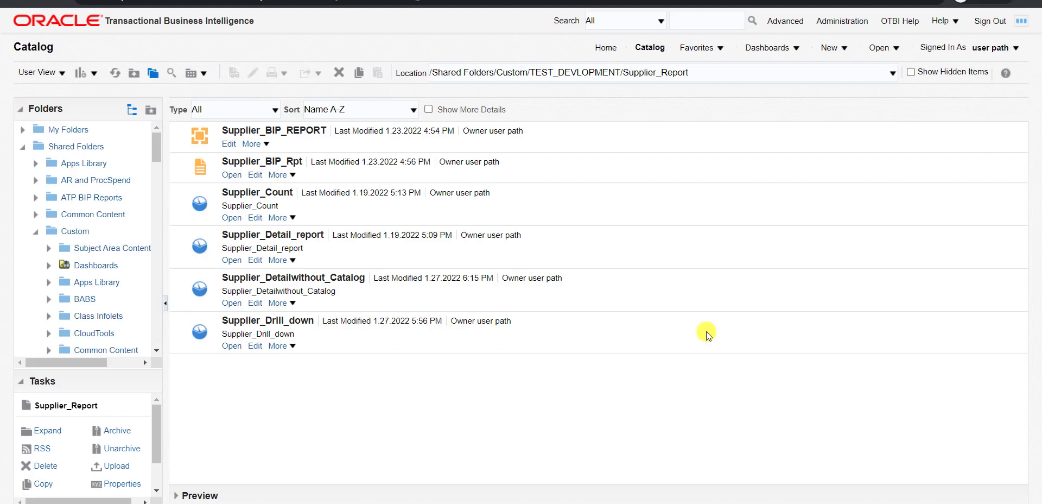
{"action": "left_click", "coordinate": [75, 230]}
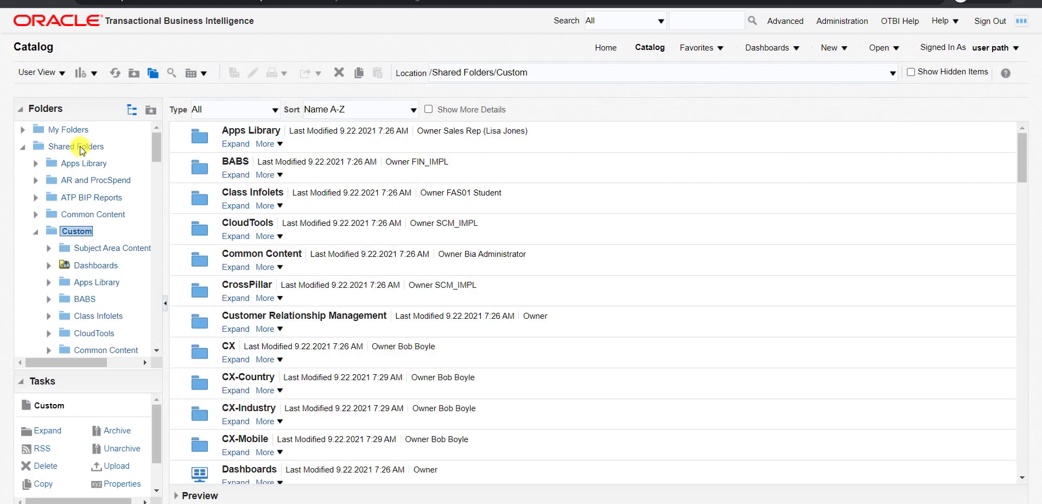
{"action": "scroll", "coordinate": [298, 319], "scroll_direction": "down", "scroll_amount": 8}
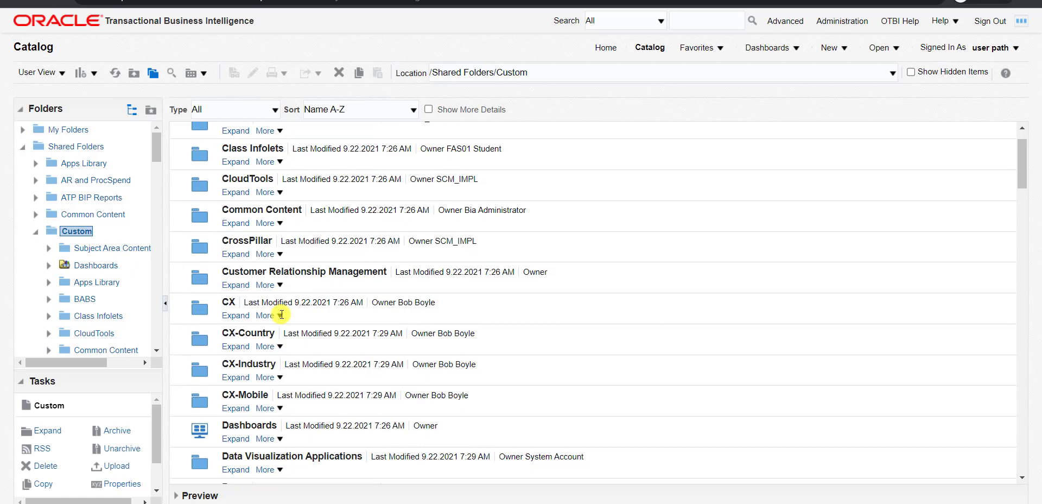
{"action": "scroll", "coordinate": [282, 314], "scroll_direction": "down", "scroll_amount": 10}
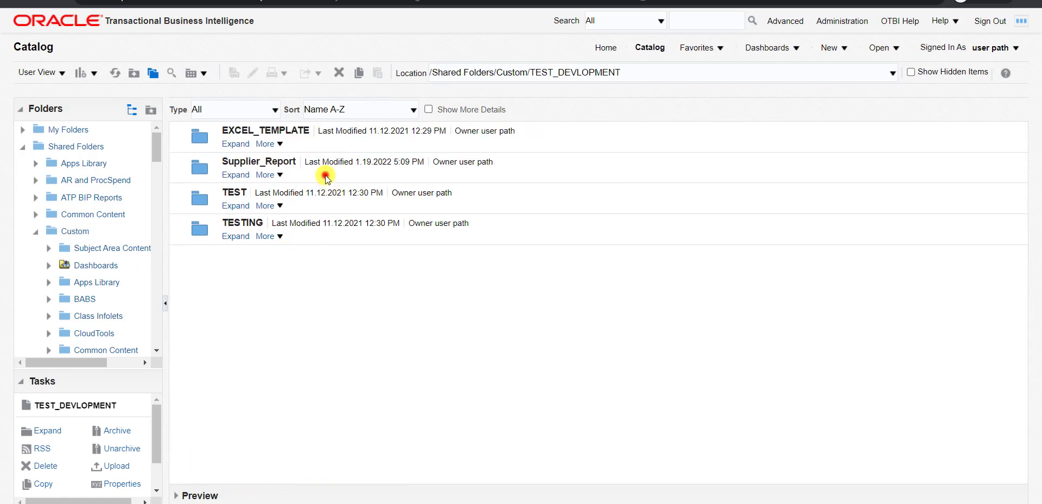
{"action": "left_click", "coordinate": [325, 175]}
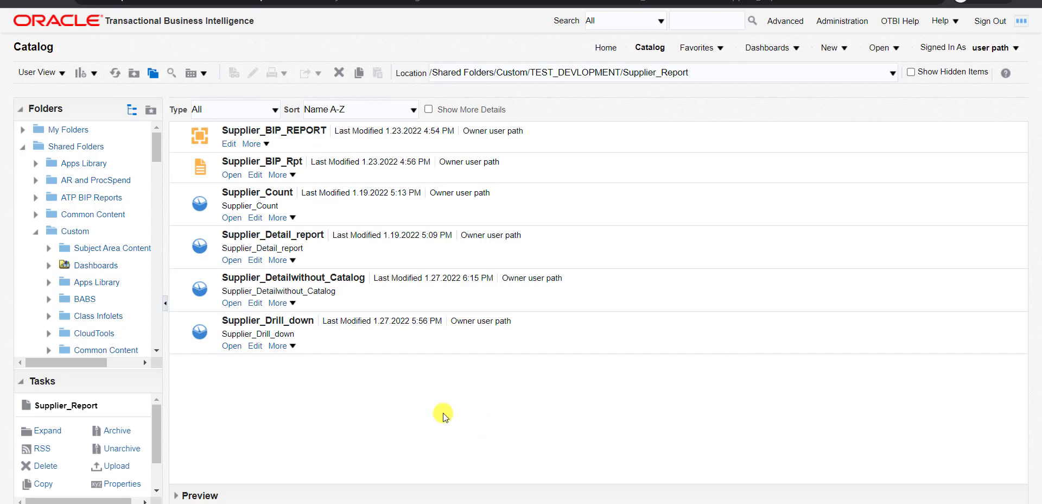
- Open the Supplier_Detailwithout_Catalog analysis, review its table and pie graph, and return to the Reports and Analytics page
{"action": "left_click", "coordinate": [233, 298]}
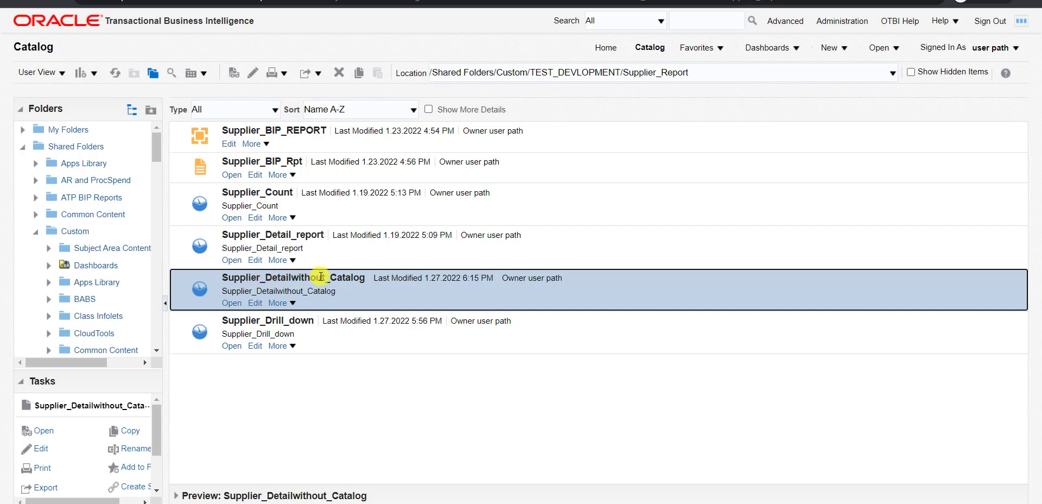
{"action": "left_click", "coordinate": [232, 303]}
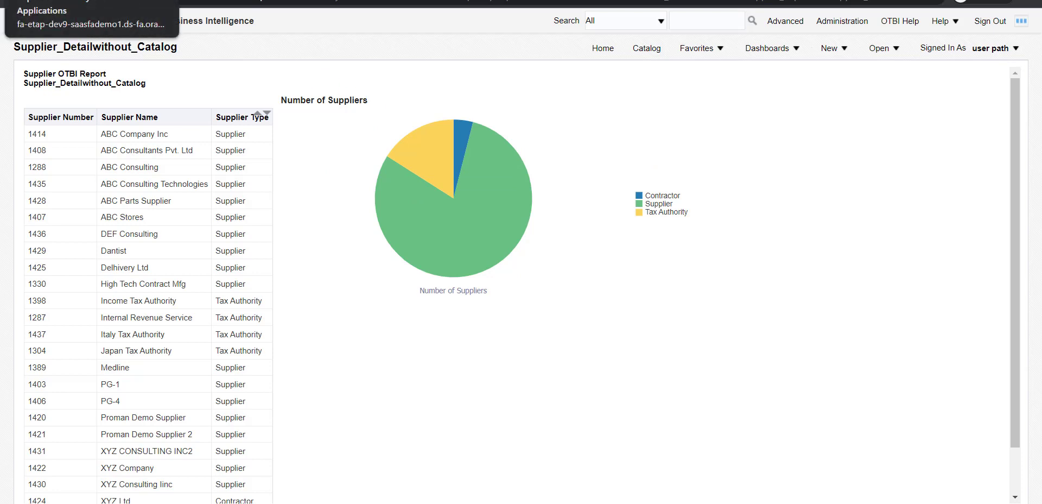
{"action": "left_click", "coordinate": [87, 2]}
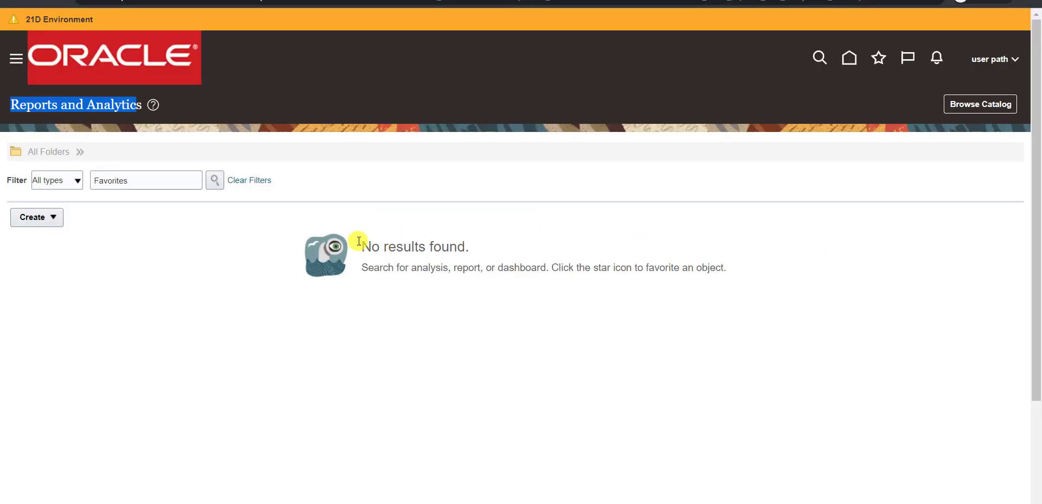
{"action": "left_click_drag", "start_coordinate": [297, 226], "coordinate": [426, 248]}
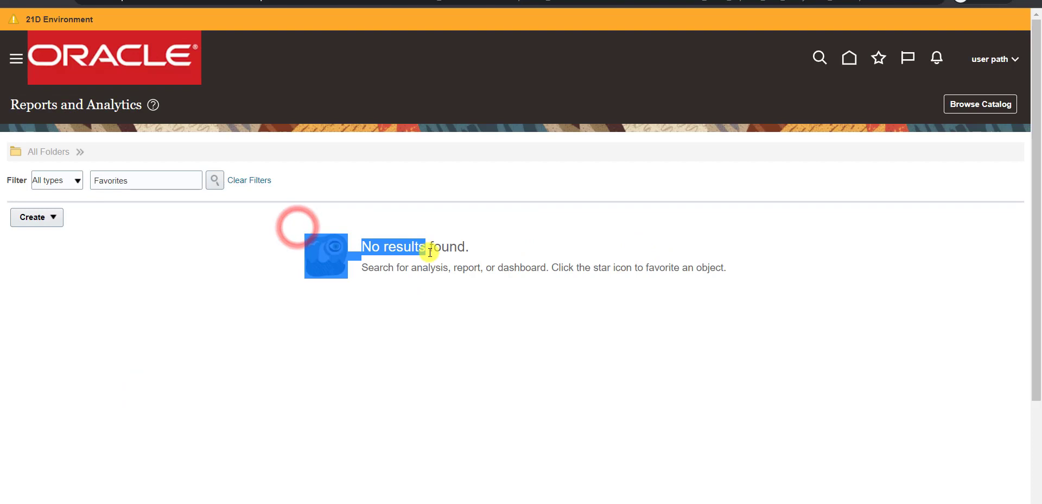
{"action": "left_click", "coordinate": [462, 311]}
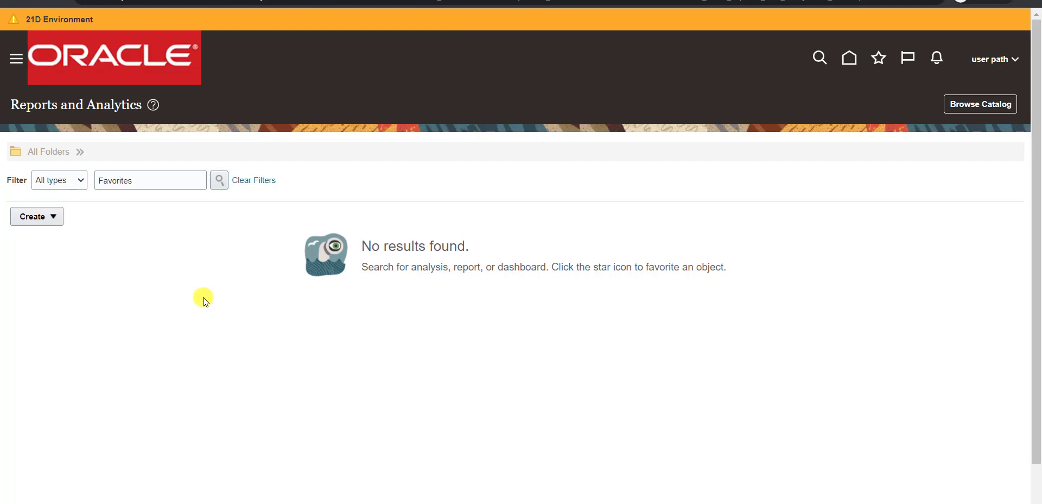
- Clear the Favorites filter on the Reports and Analytics page and browse through the contents of Shared Folders/Custom
{"action": "left_click", "coordinate": [246, 181]}
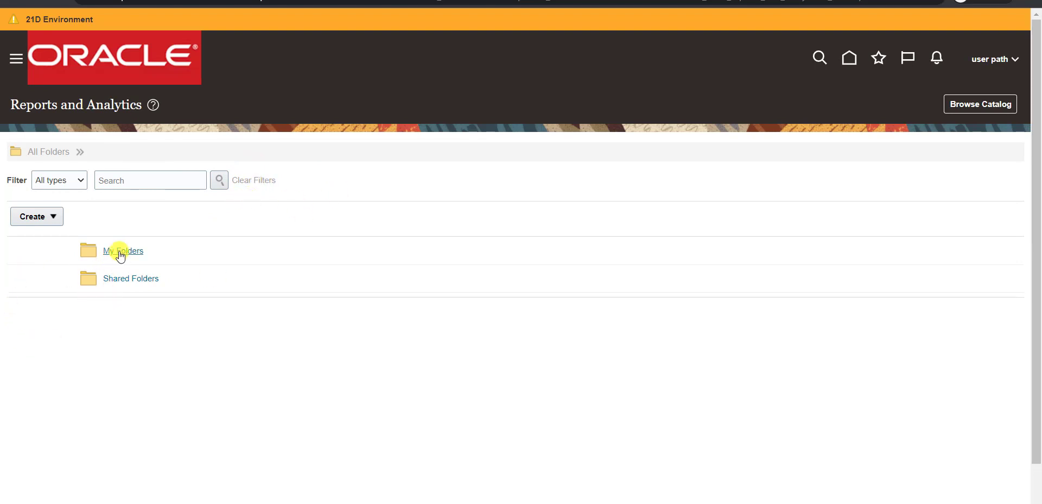
{"action": "left_click", "coordinate": [125, 279]}
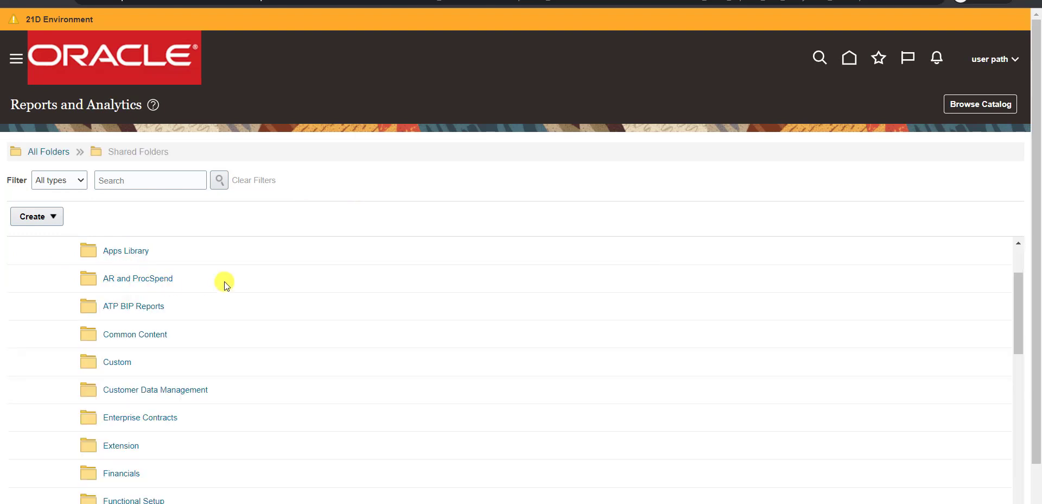
{"action": "scroll", "coordinate": [119, 361], "scroll_direction": "down", "scroll_amount": 2}
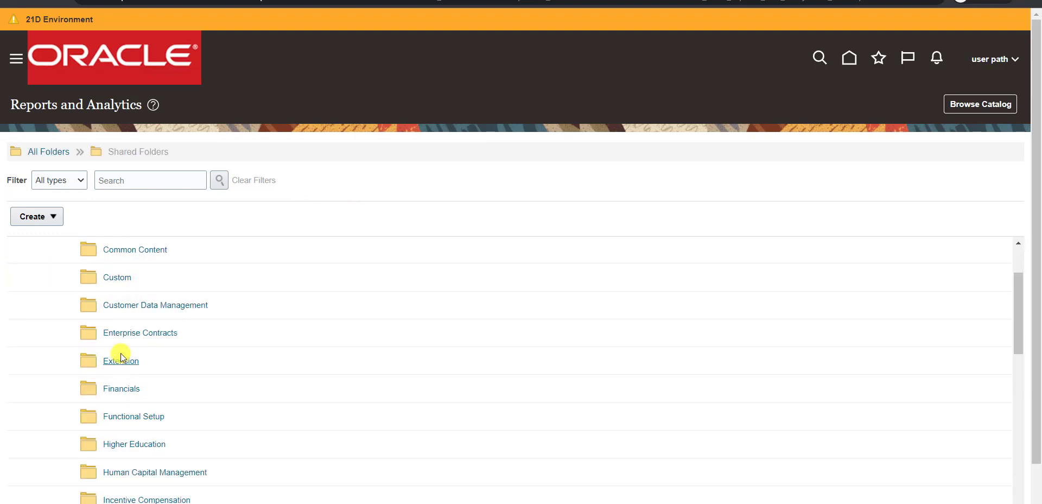
{"action": "left_click", "coordinate": [113, 282]}
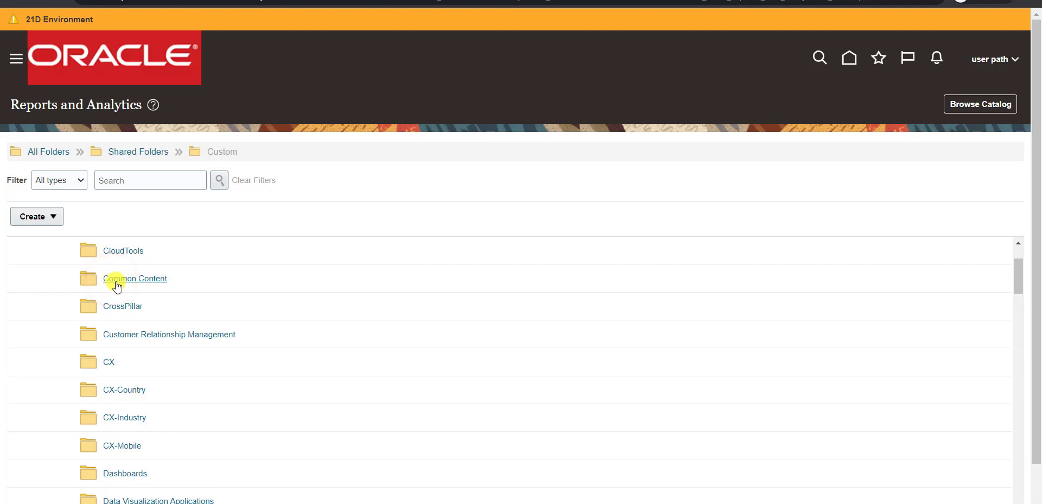
{"action": "scroll", "coordinate": [163, 374], "scroll_direction": "down", "scroll_amount": 3}
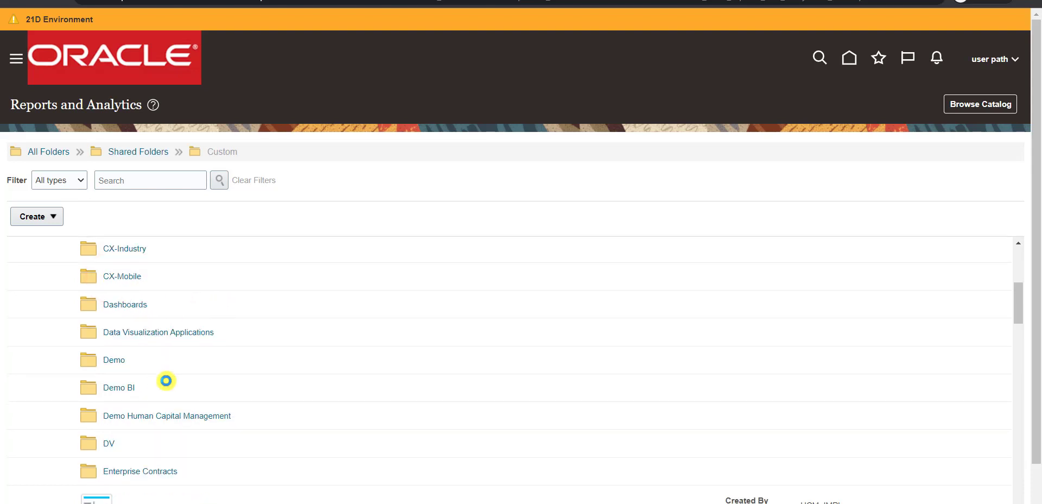
{"action": "scroll", "coordinate": [163, 373], "scroll_direction": "down", "scroll_amount": 3}
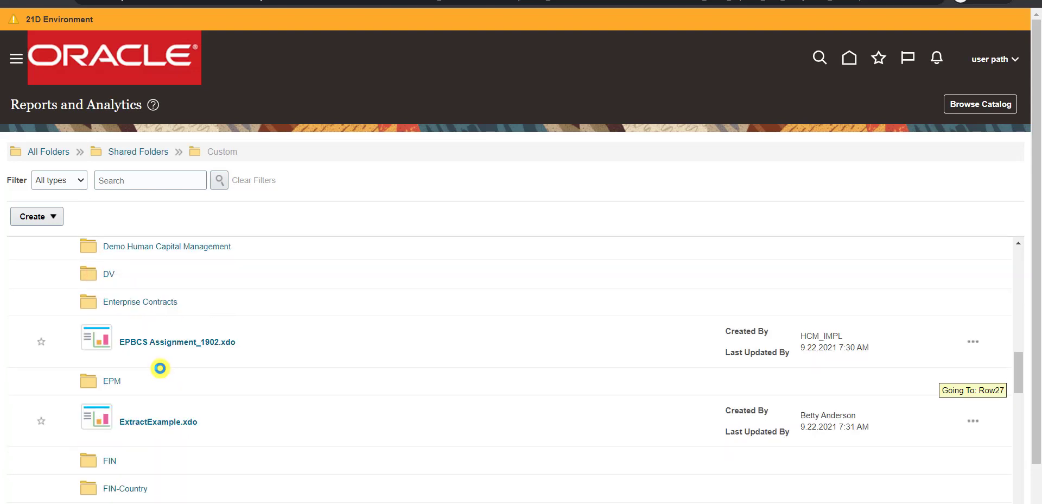
{"action": "scroll", "coordinate": [160, 368], "scroll_direction": "down", "scroll_amount": 3}
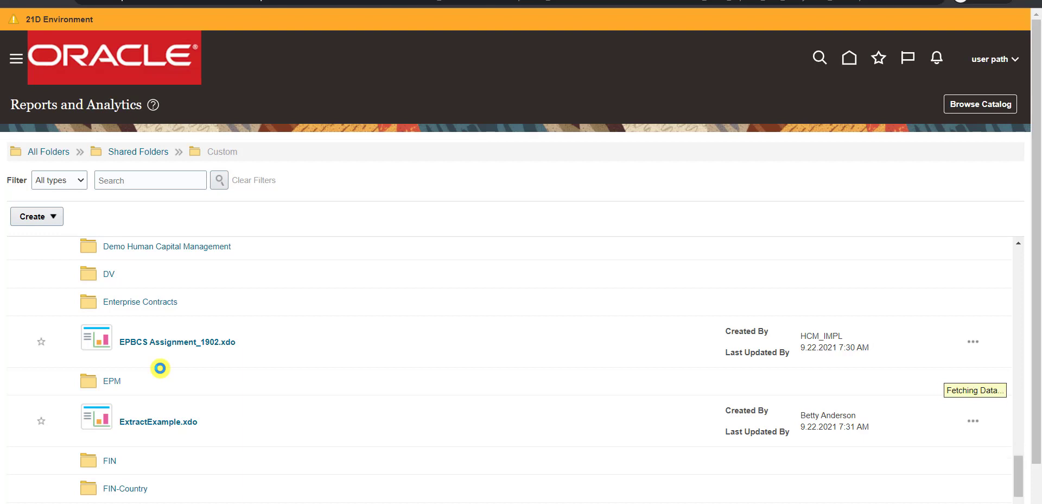